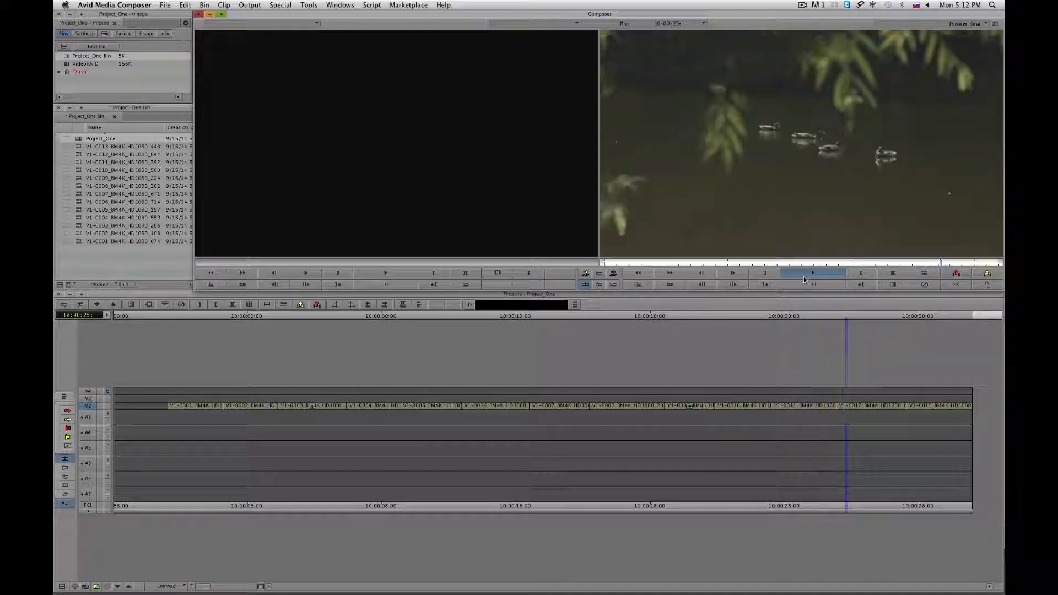
# Step: Start exporting the Project_One sequence from its bin with the Consolidate-Link Audio and Video export setting
pyautogui.click(955, 316)
pyautogui.moveTo(955, 315); pyautogui.dragTo(193, 323)
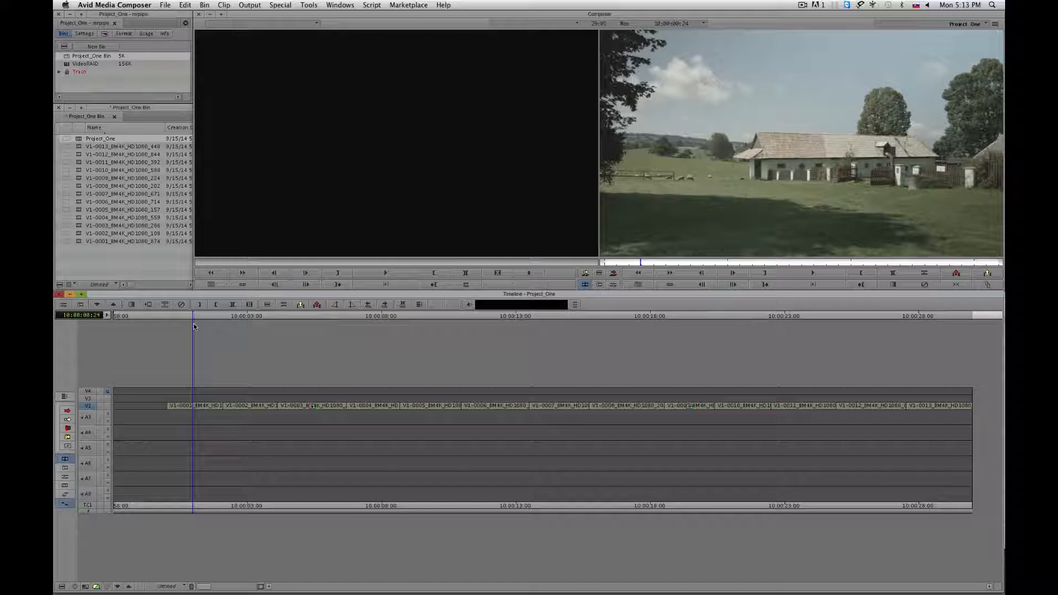
pyautogui.click(79, 139)
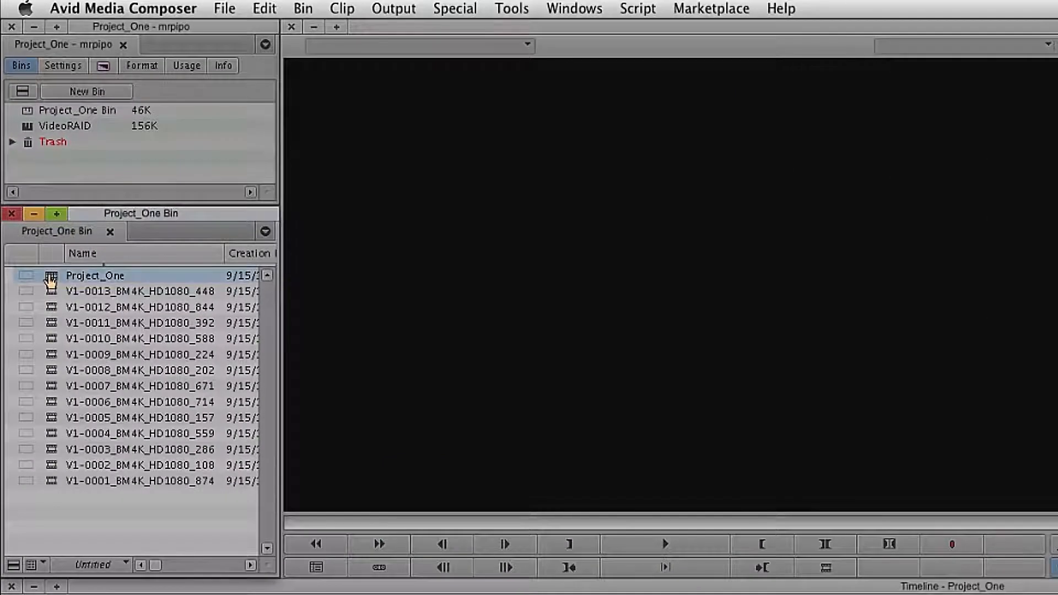
pyautogui.click(237, 7)
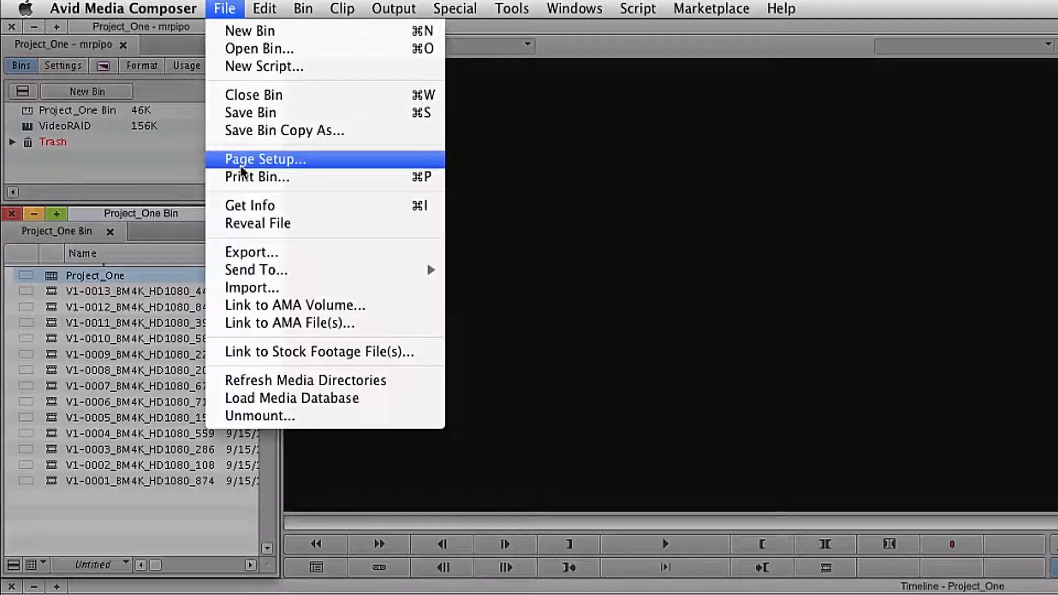
pyautogui.click(251, 252)
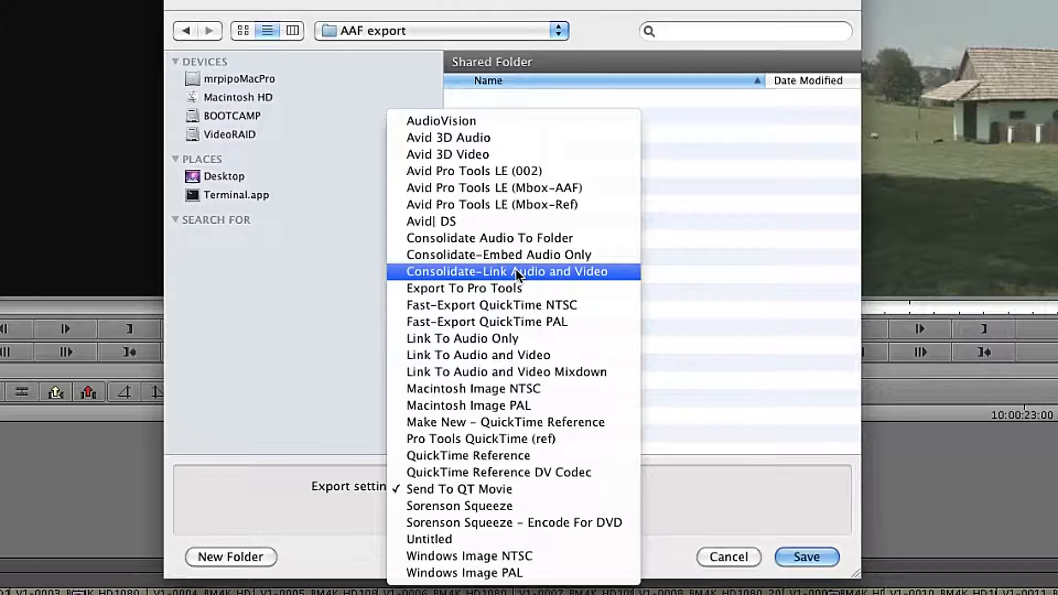
pyautogui.click(518, 273)
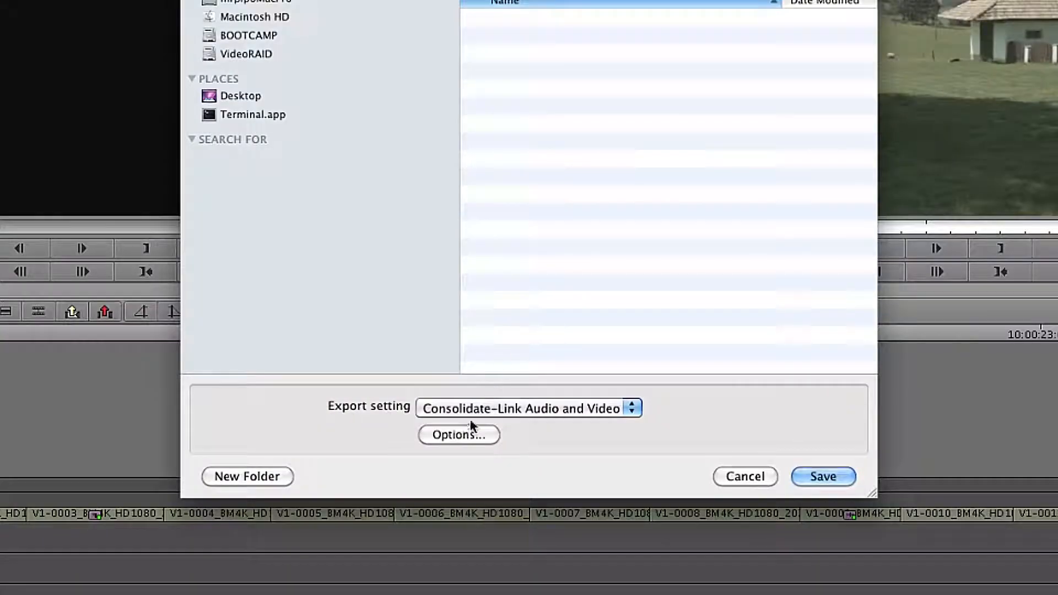
# Step: Set the AAF export method to Link to (Don't Export) Media and export the sequence as Project_One.aaf into the AAF export folder
pyautogui.click(457, 435)
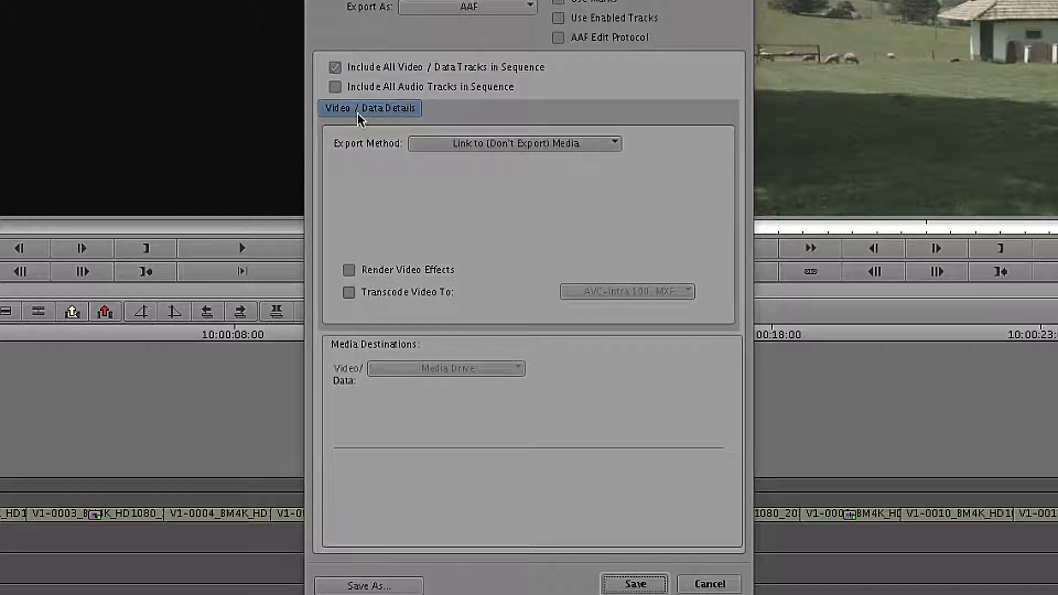
pyautogui.click(505, 145)
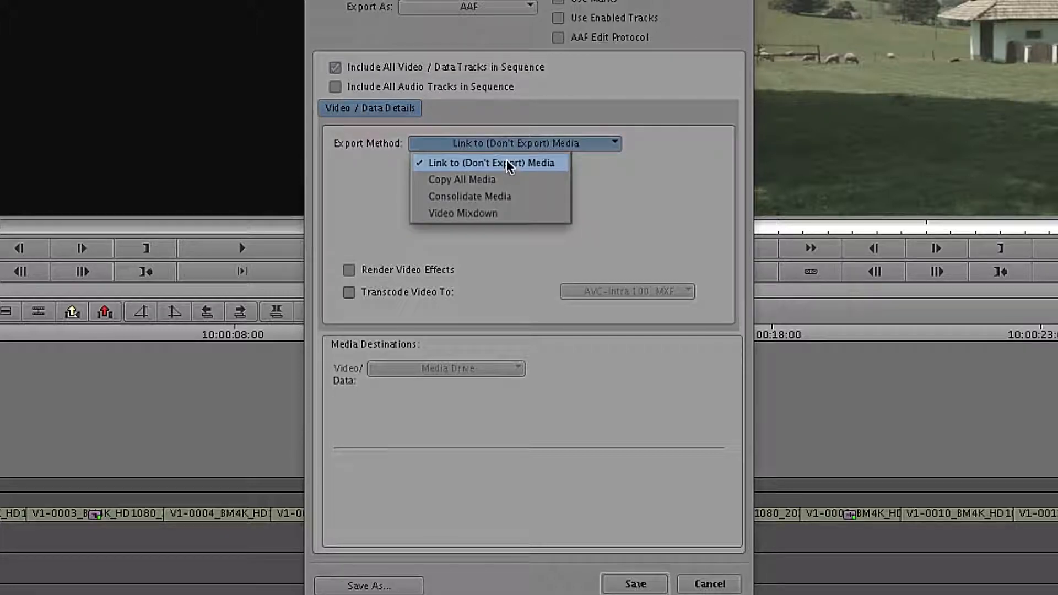
pyautogui.click(507, 163)
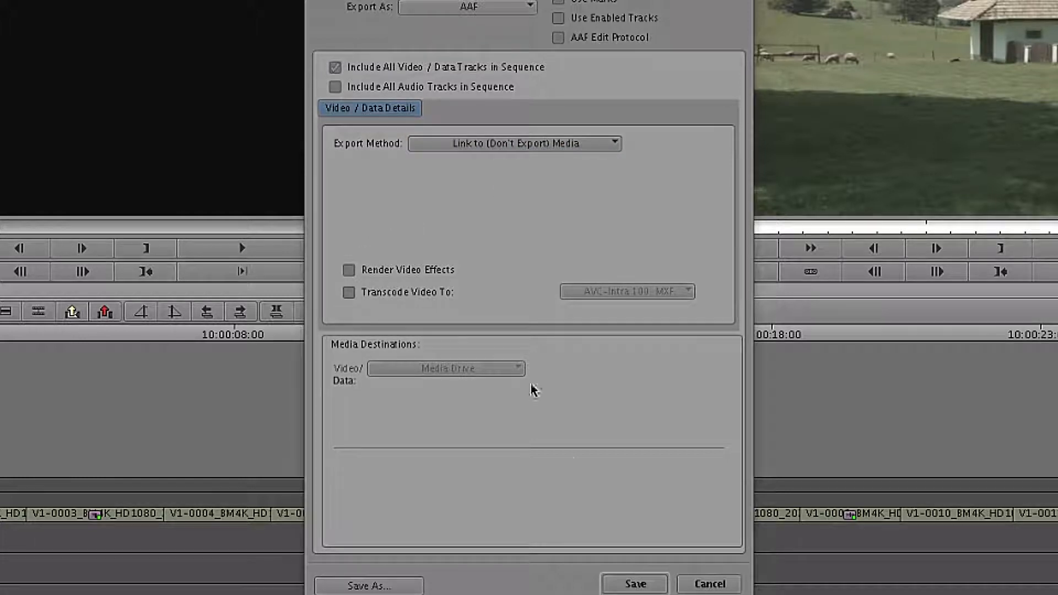
pyautogui.click(643, 587)
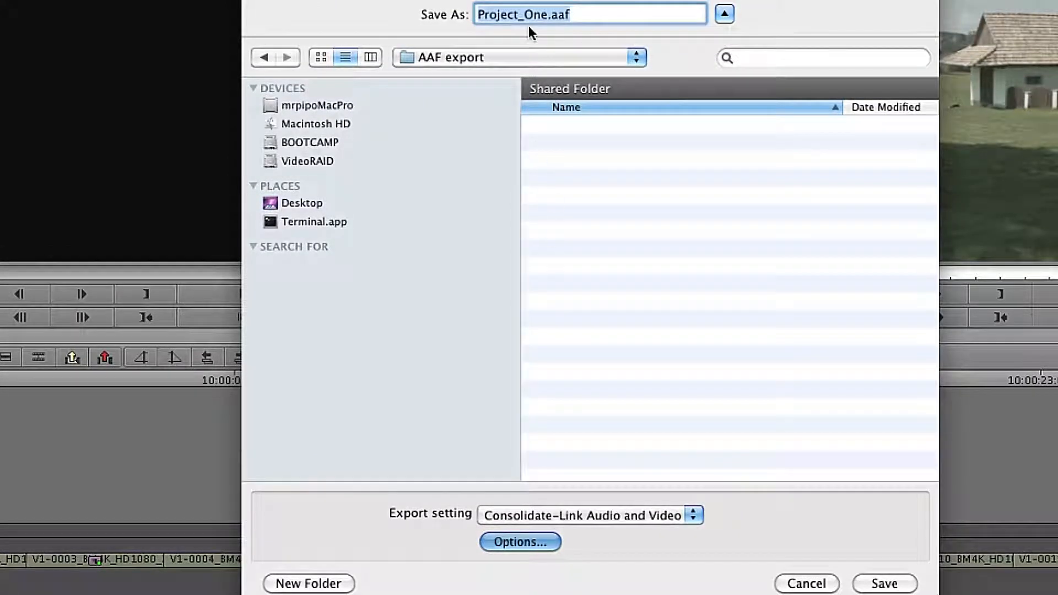
pyautogui.click(884, 584)
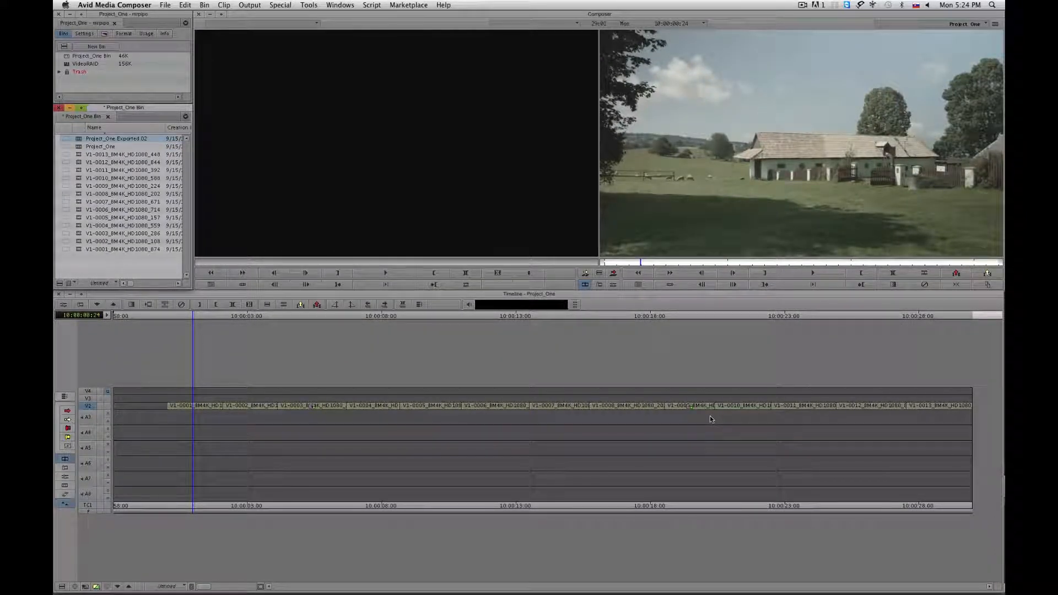
# Step: Start a second export of the sequence with the Send To QT Movie setting and accept its QuickTime options
pyautogui.click(165, 5)
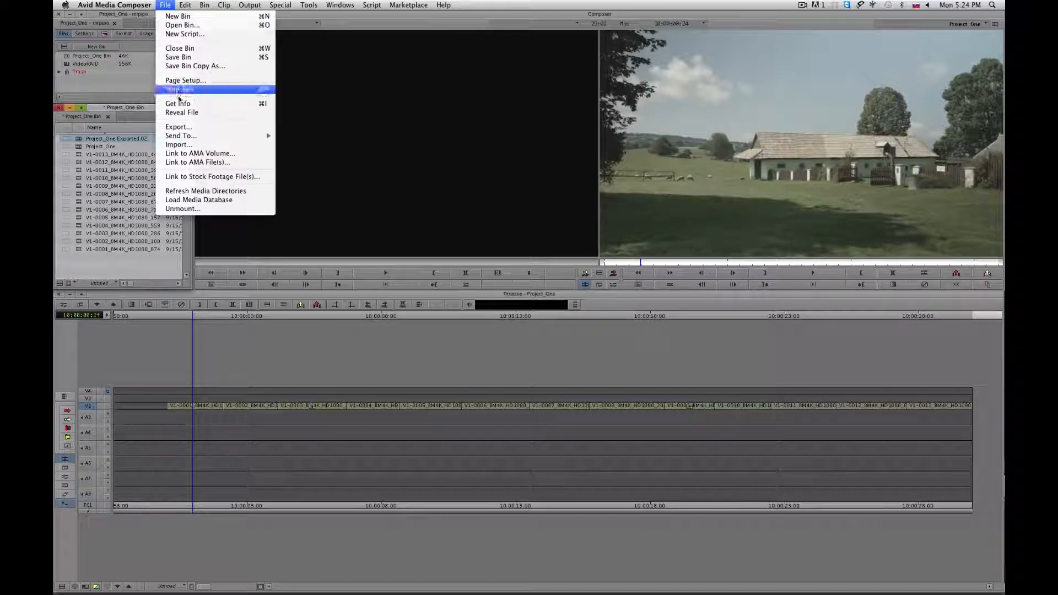
pyautogui.click(178, 127)
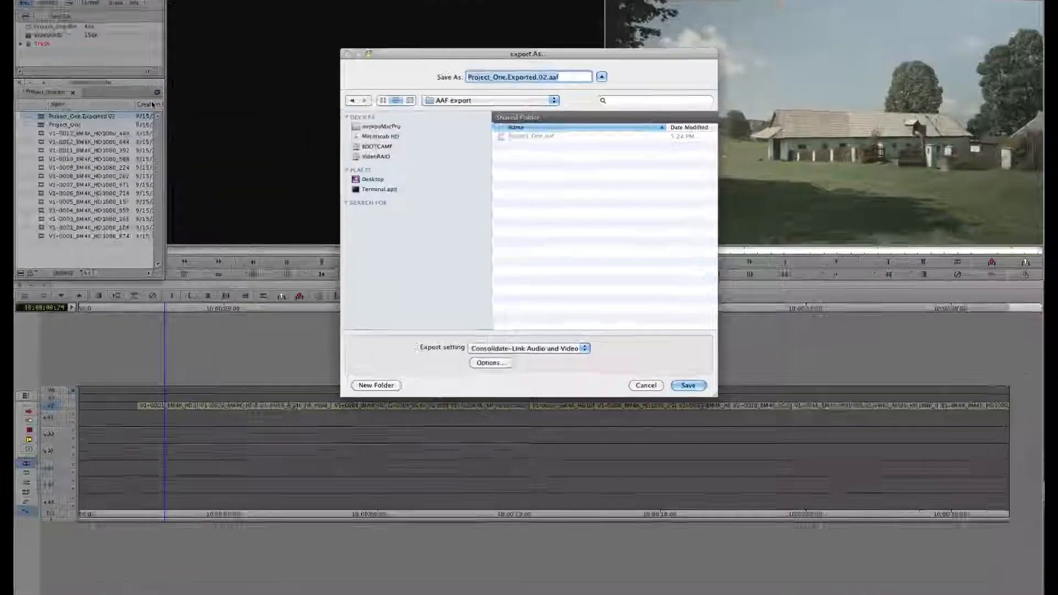
pyautogui.click(502, 302)
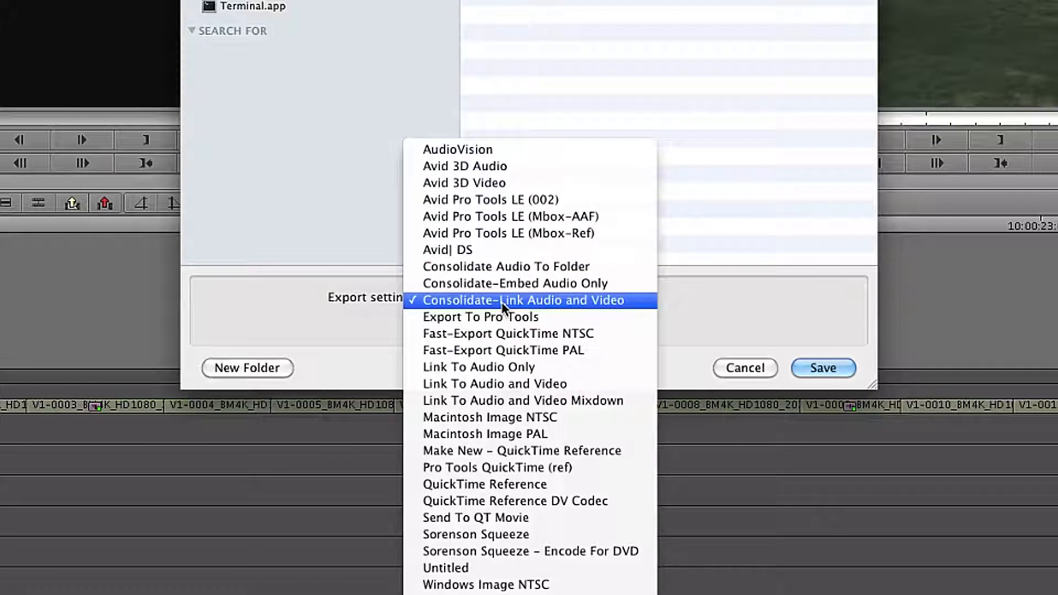
pyautogui.click(527, 517)
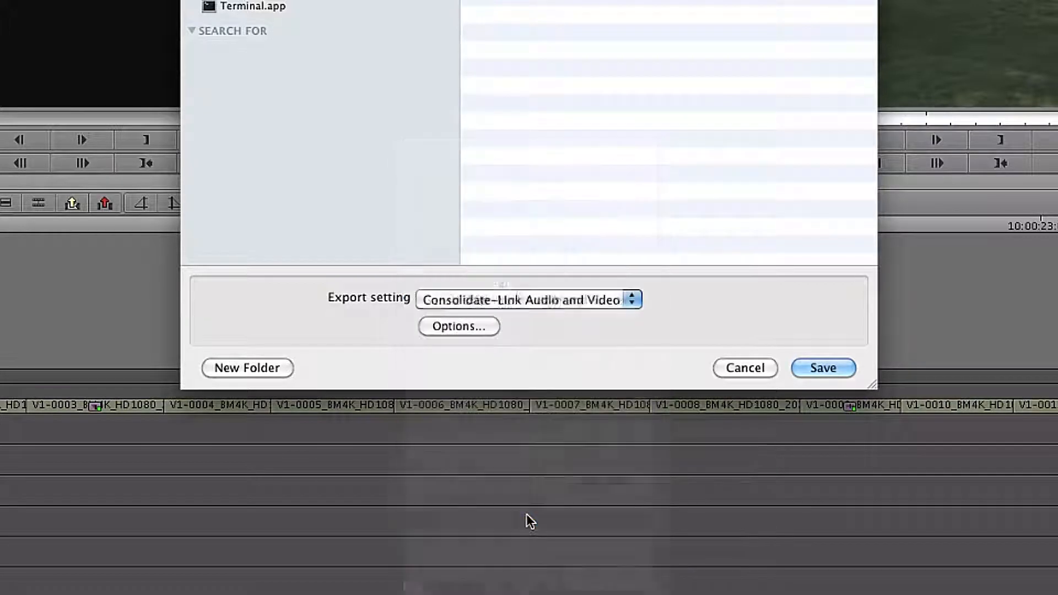
pyautogui.click(461, 326)
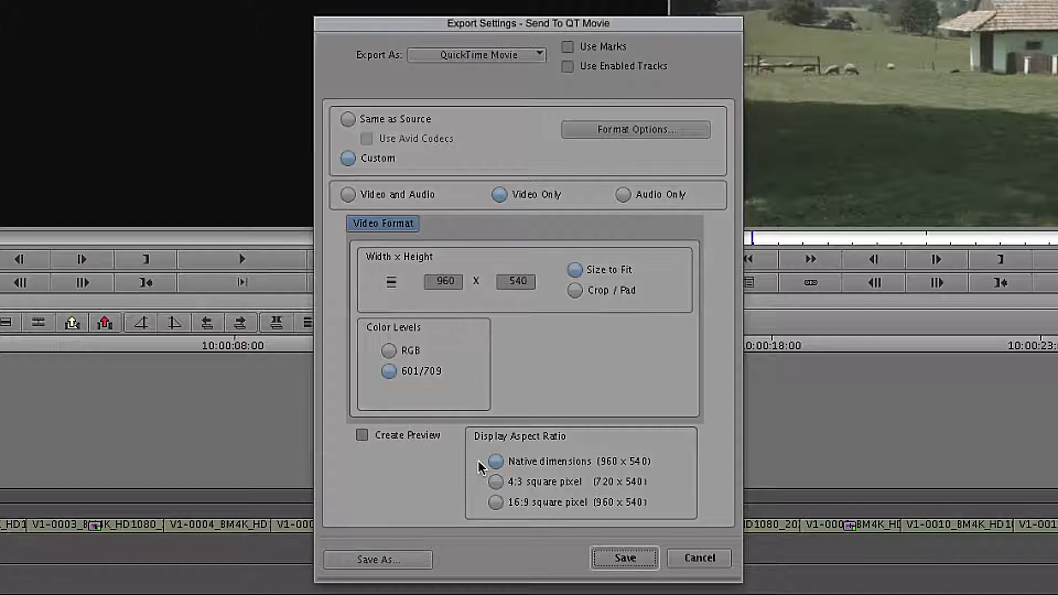
pyautogui.click(627, 565)
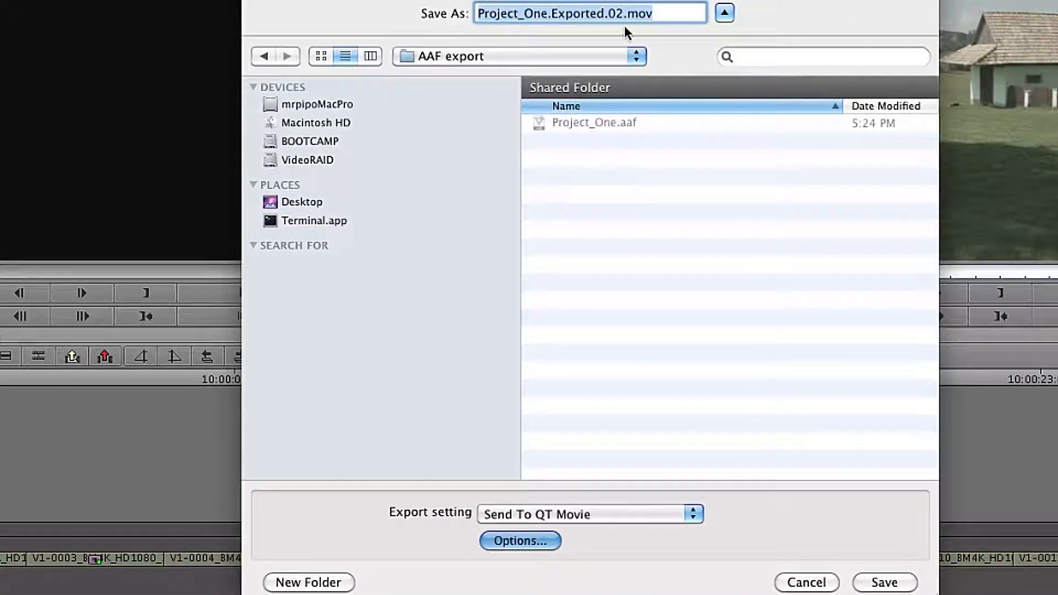
# Step: Name the movie Project_One.Reference.mov and export it into the AAF export folder
pyautogui.press('Right')
pyautogui.press('BackSpace')
pyautogui.press('BackSpace')
pyautogui.press('BackSpace')
pyautogui.press('BackSpace')
pyautogui.press('BackSpace')
pyautogui.press('BackSpace')
pyautogui.press('BackSpace')
pyautogui.press('BackSpace')
pyautogui.press('BackSpace')
pyautogui.press('BackSpace')
pyautogui.press('BackSpace')
pyautogui.write('Reference')
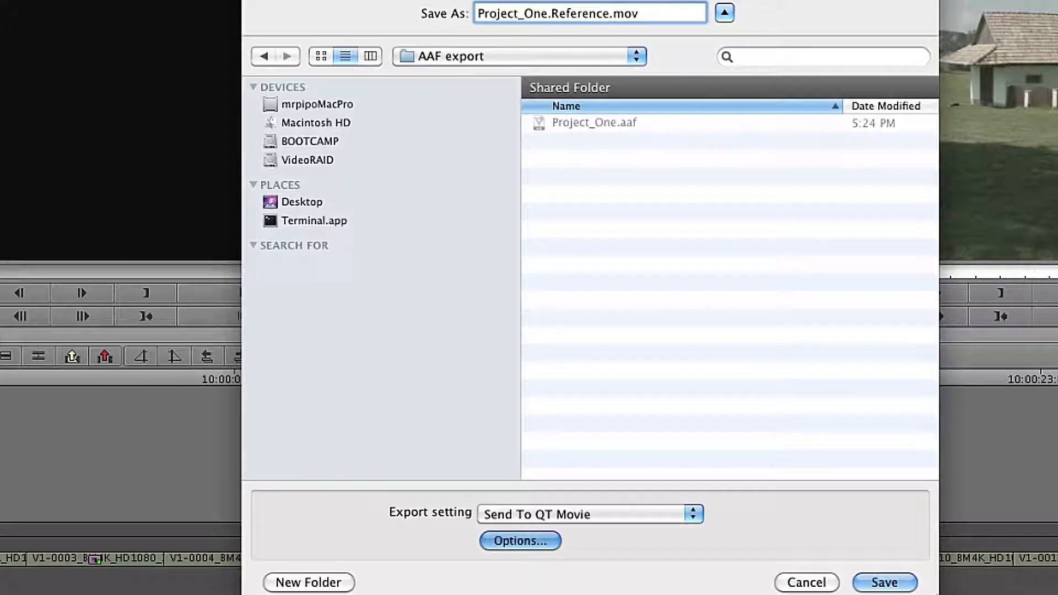
pyautogui.click(888, 587)
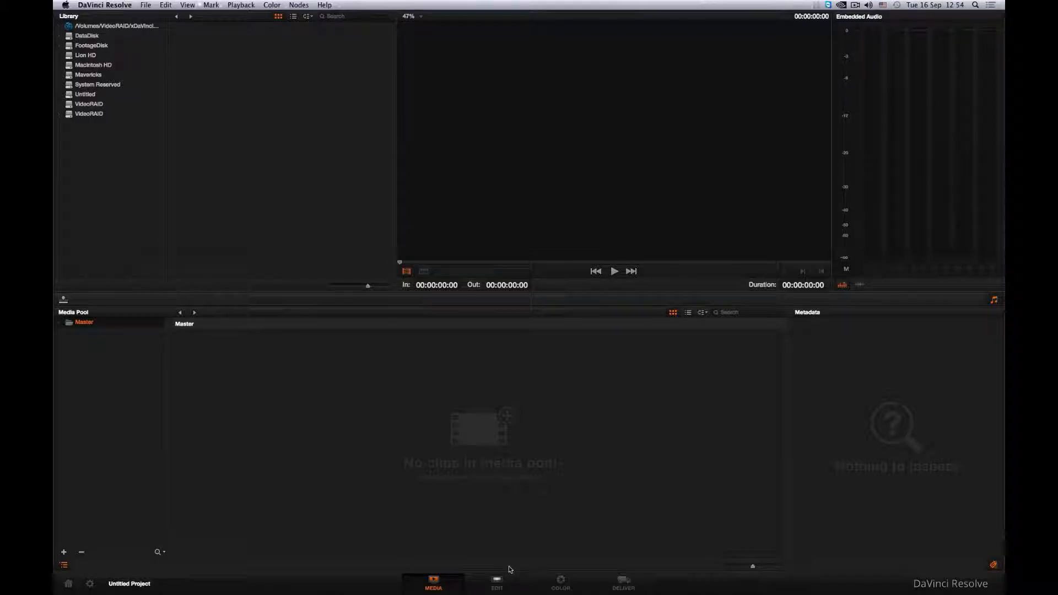
# Step: Switch to DaVinci Resolve's Edit page and load Project_One.aaf from the AAF export folder as a timeline import
pyautogui.click(497, 582)
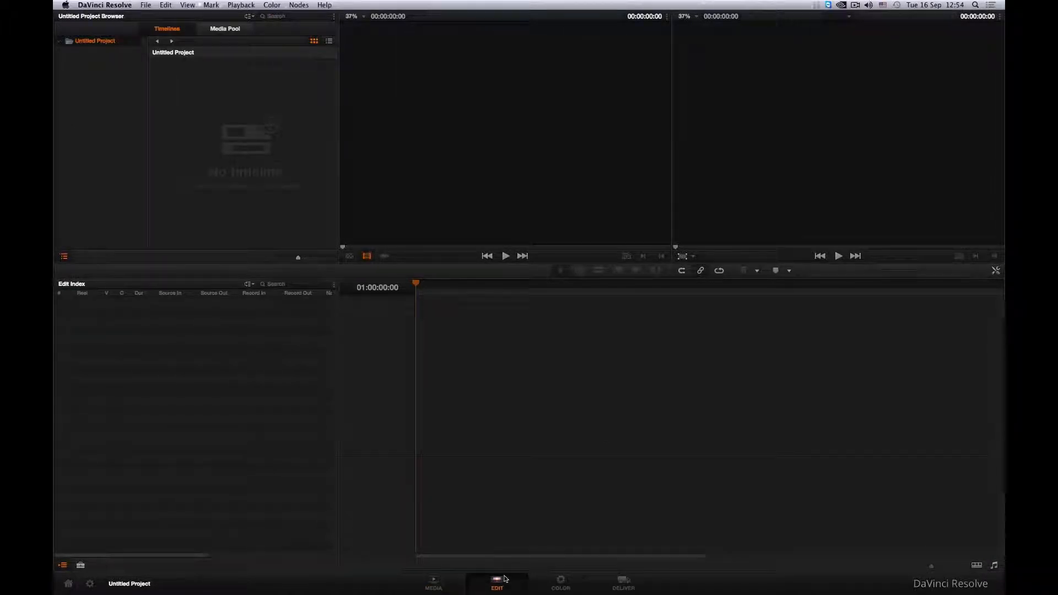
pyautogui.rightClick(206, 110)
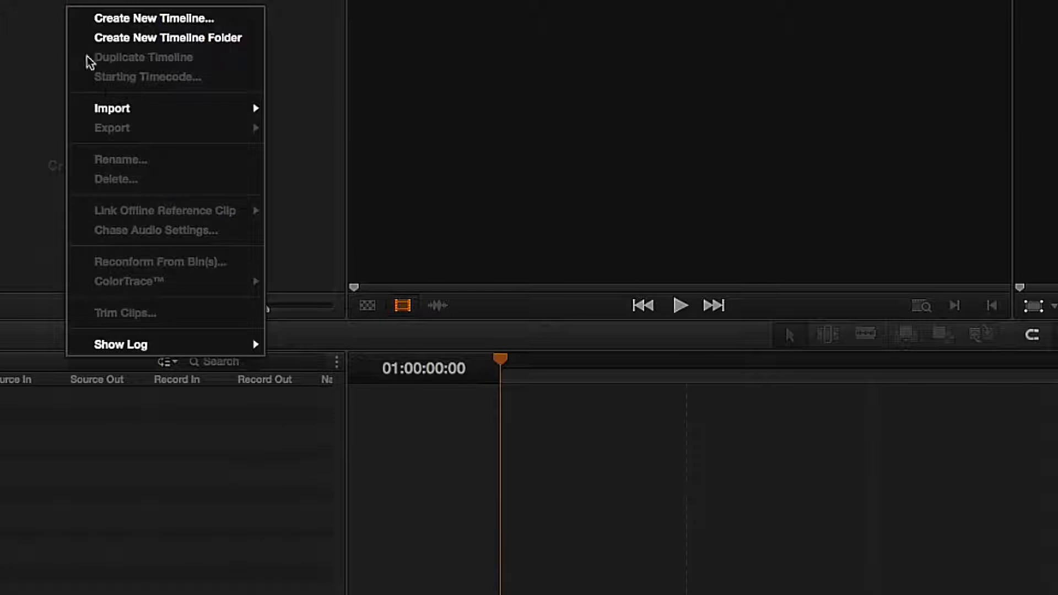
pyautogui.moveTo(111, 108)
pyautogui.click(320, 114)
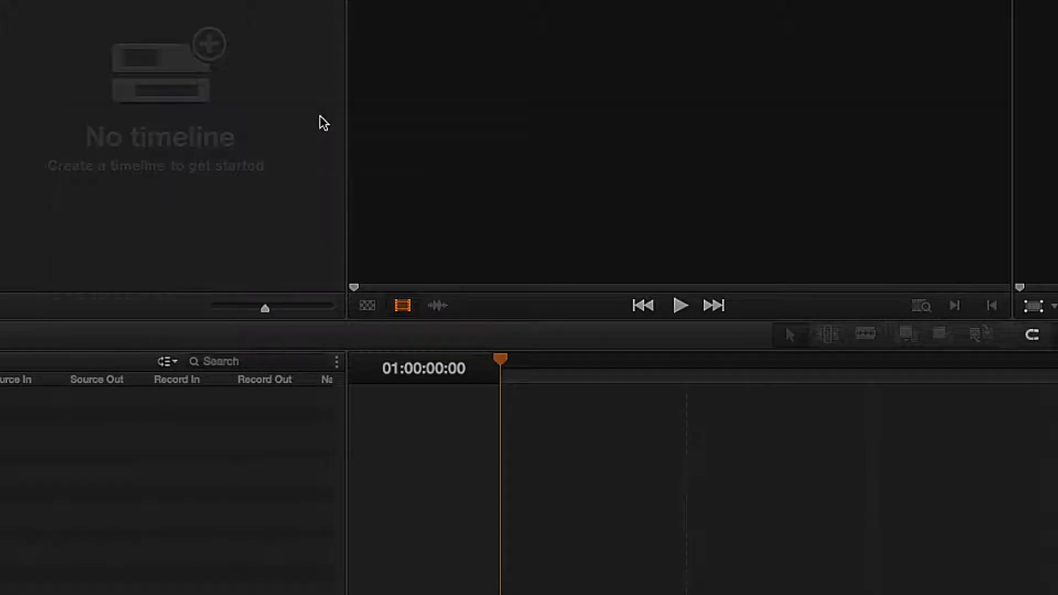
pyautogui.click(657, 113)
pyautogui.click(988, 396)
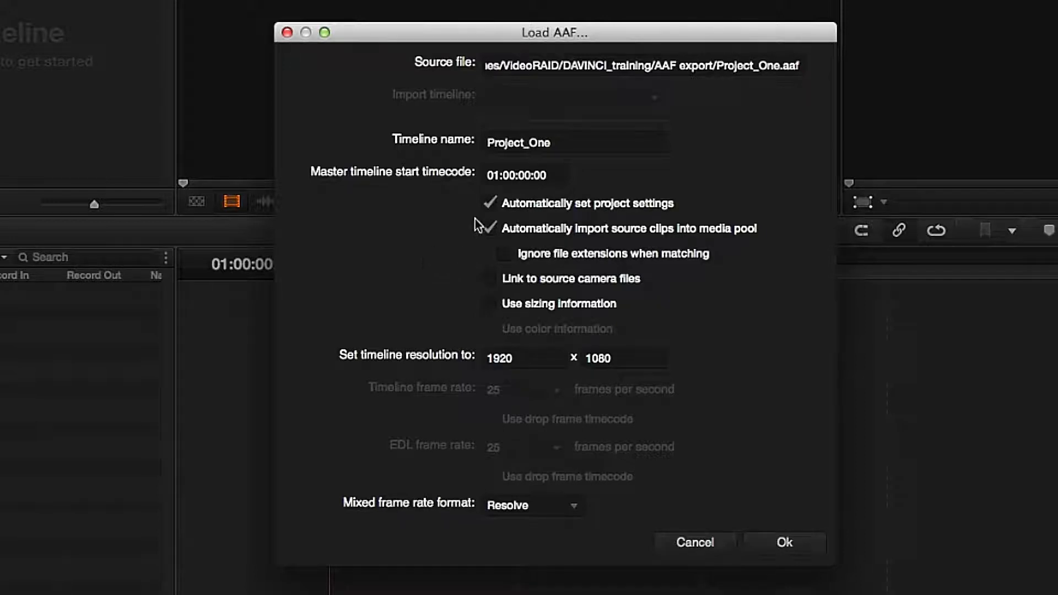
# Step: Import the AAF with automatic project settings off, file extensions ignored, source camera files linked and sizing information used, taking clips from Avid MediaFiles/MXF/200
pyautogui.click(489, 204)
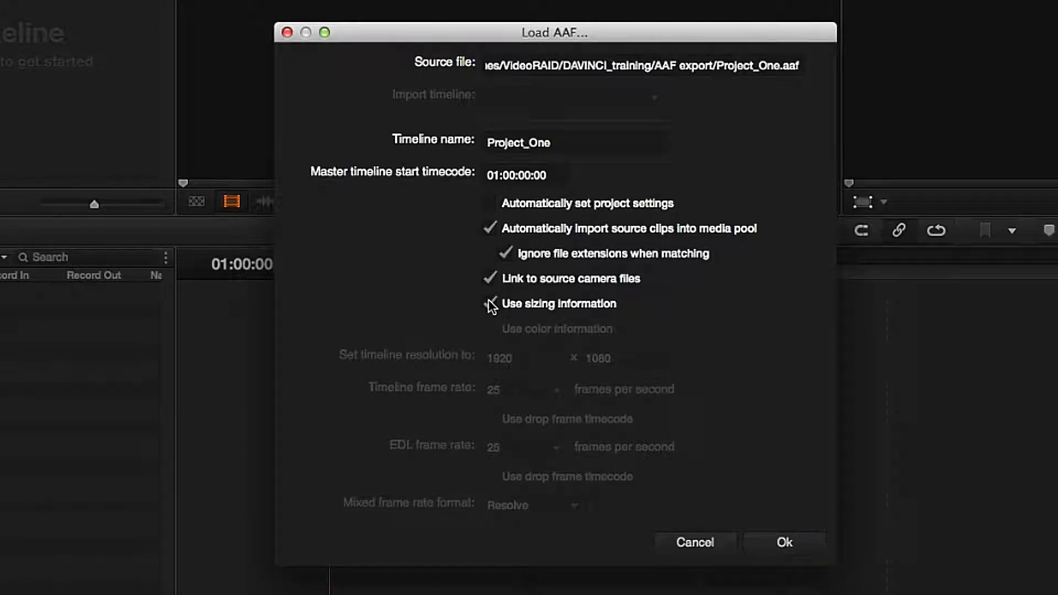
pyautogui.click(794, 540)
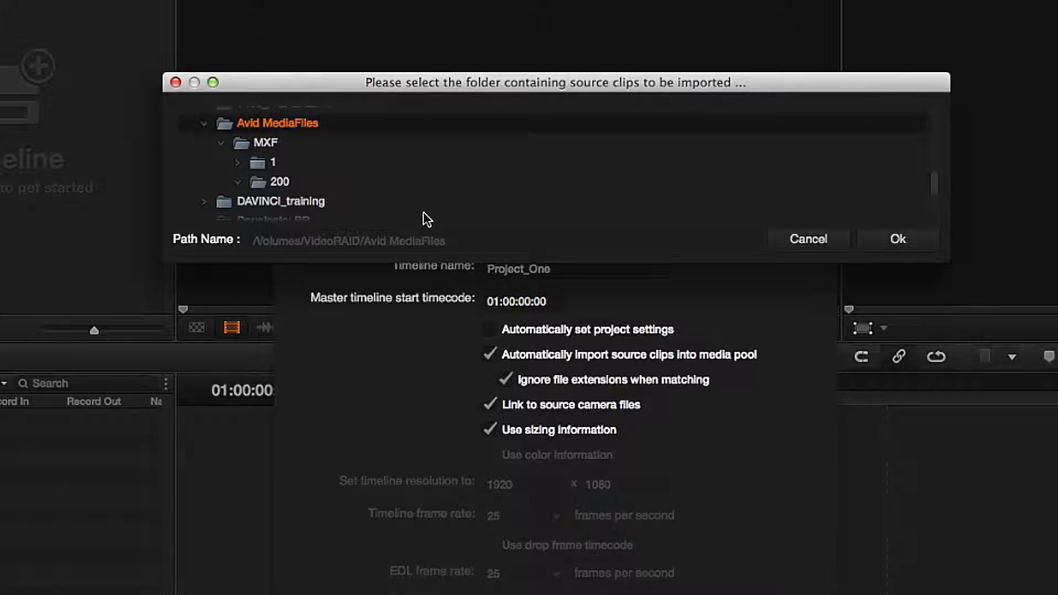
pyautogui.click(262, 186)
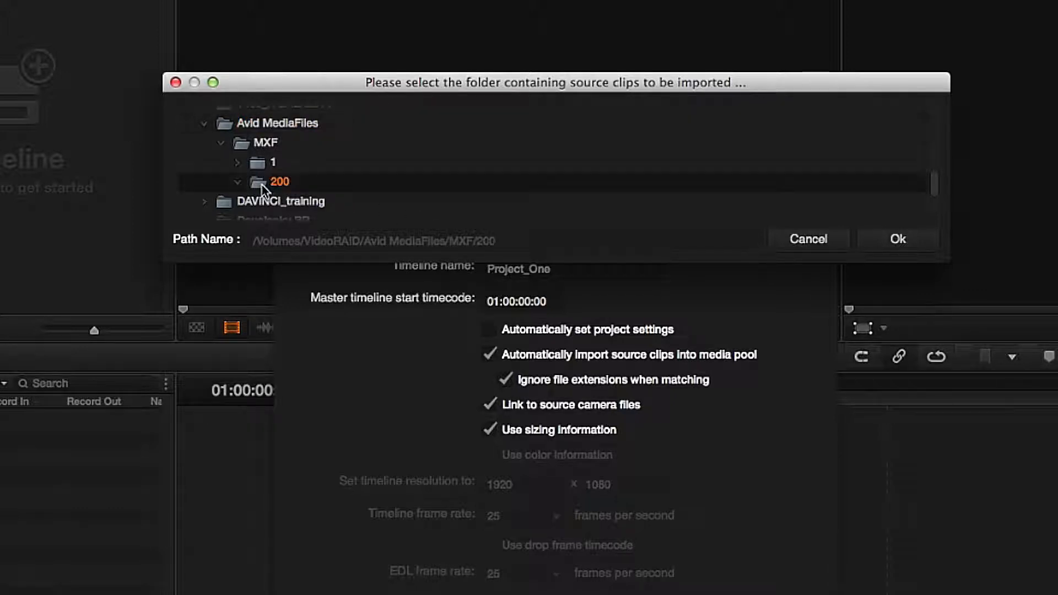
pyautogui.click(888, 246)
pyautogui.press('Return')
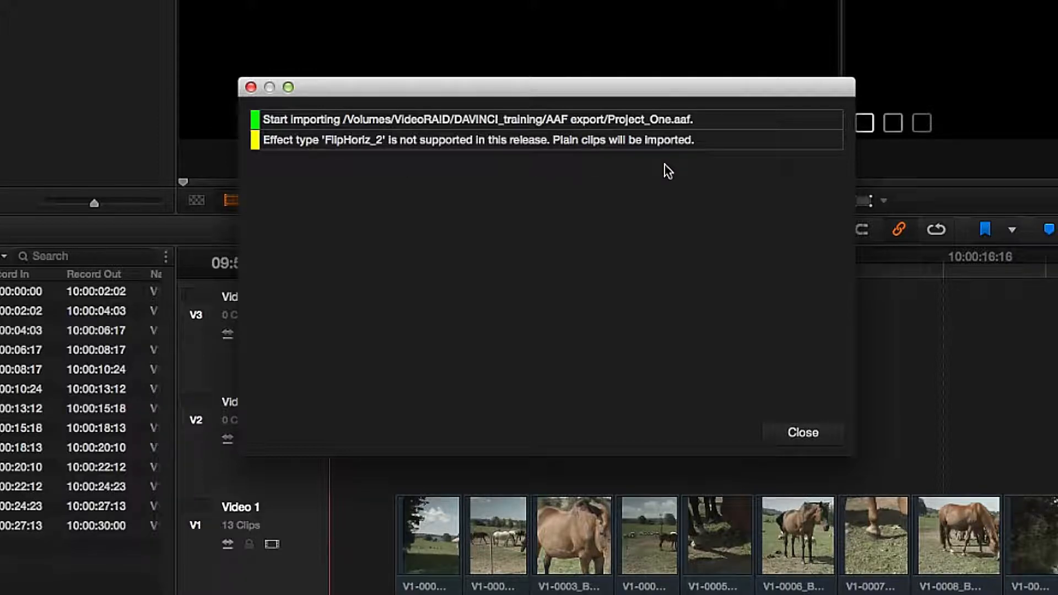
pyautogui.click(794, 434)
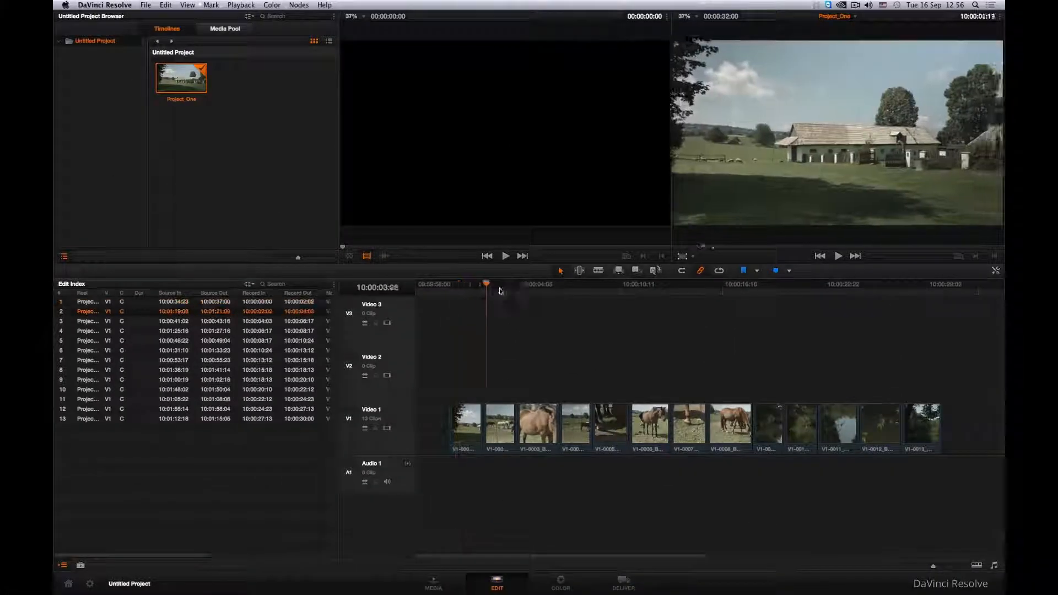
pyautogui.moveTo(501, 291); pyautogui.dragTo(457, 307)
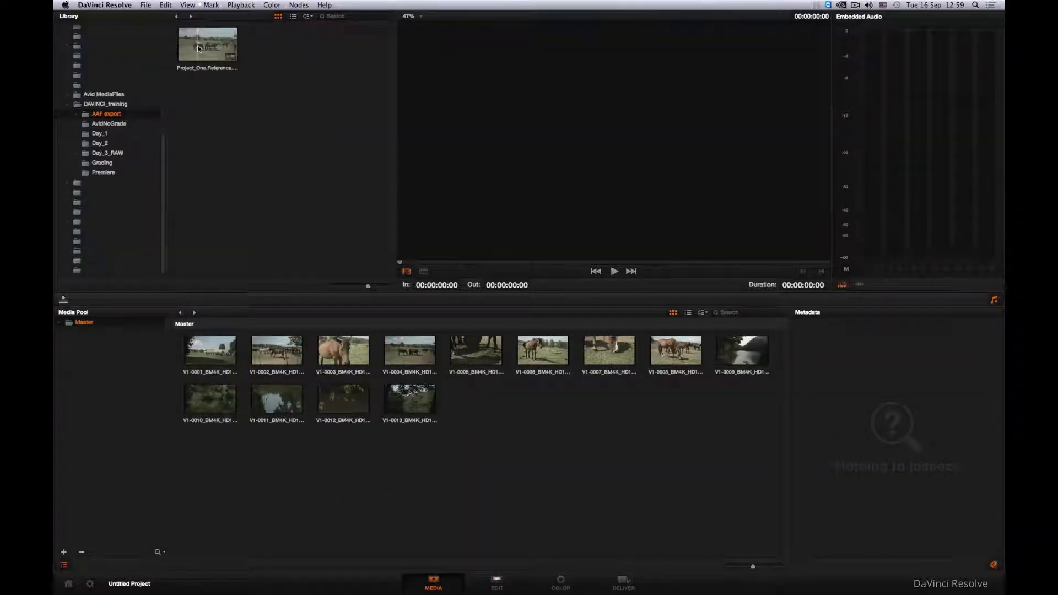
# Step: Add Project_One.Reference.mov as an offline reference clip, link it to the Project_One timeline and scrub through the edit
pyautogui.rightClick(198, 49)
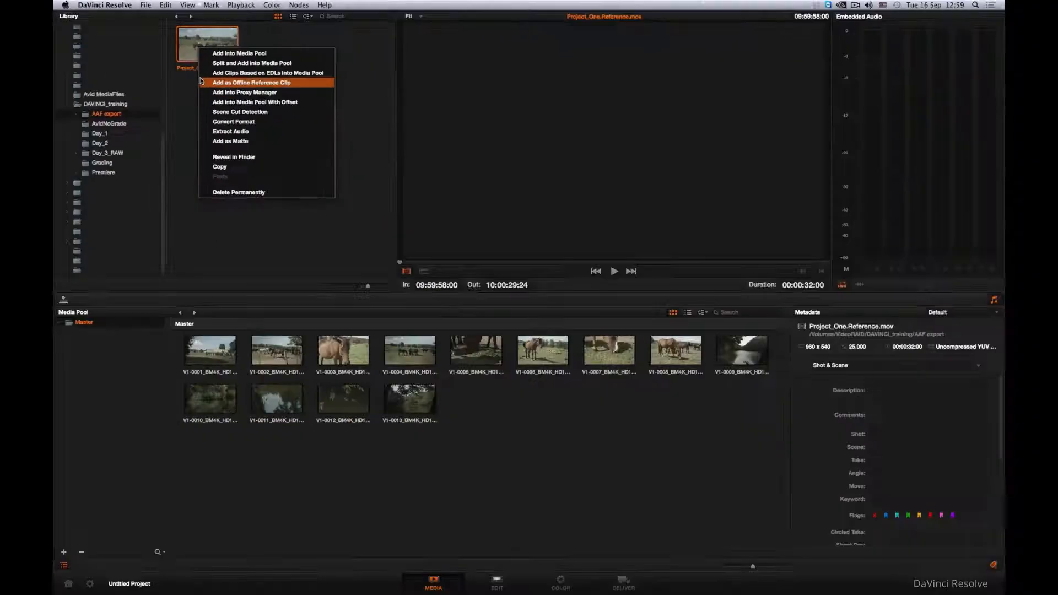
pyautogui.click(133, 164)
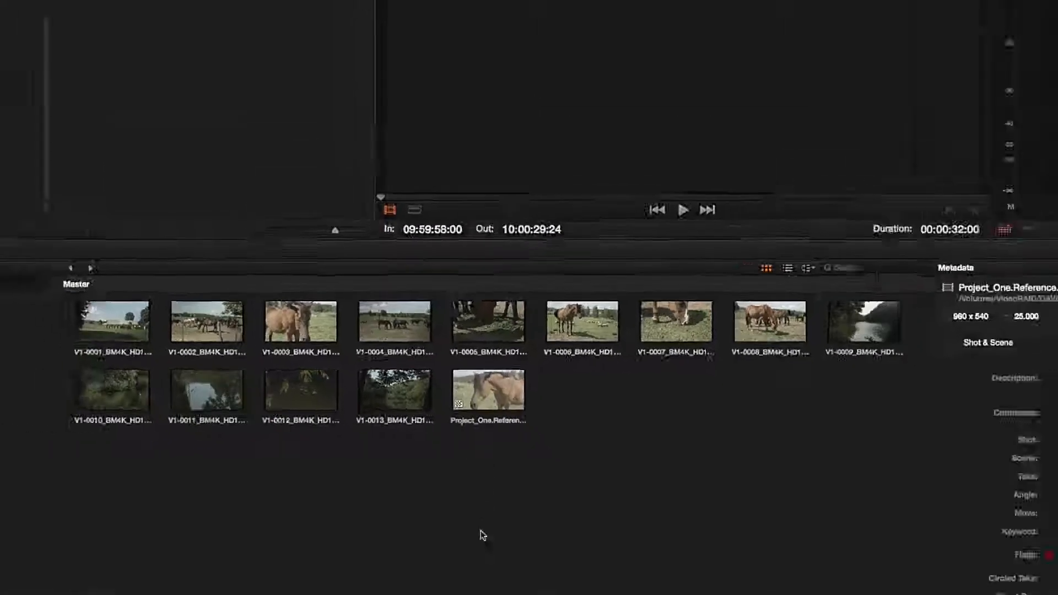
pyautogui.click(483, 578)
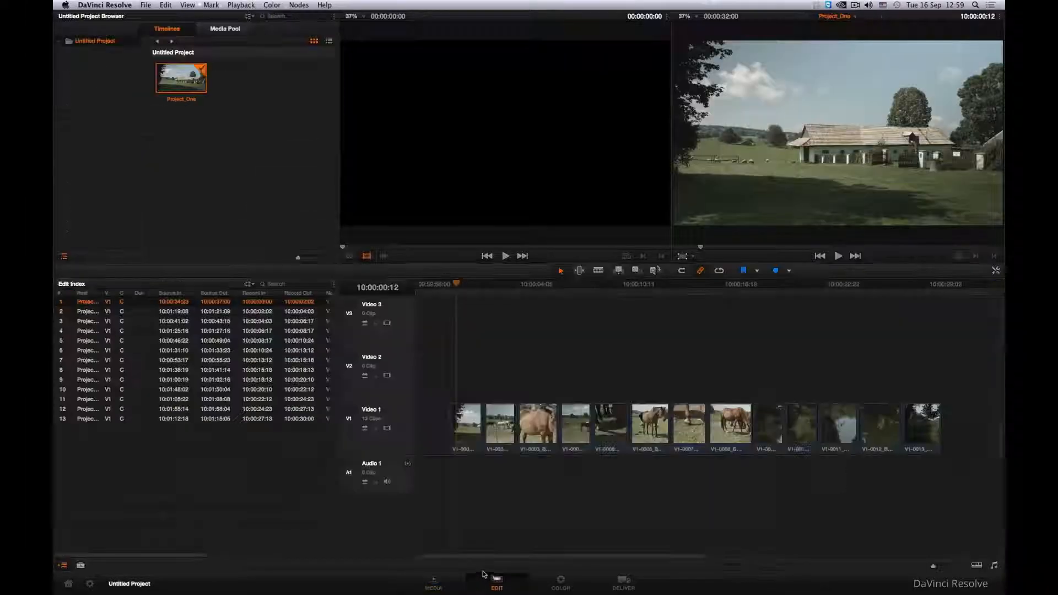
pyautogui.rightClick(179, 82)
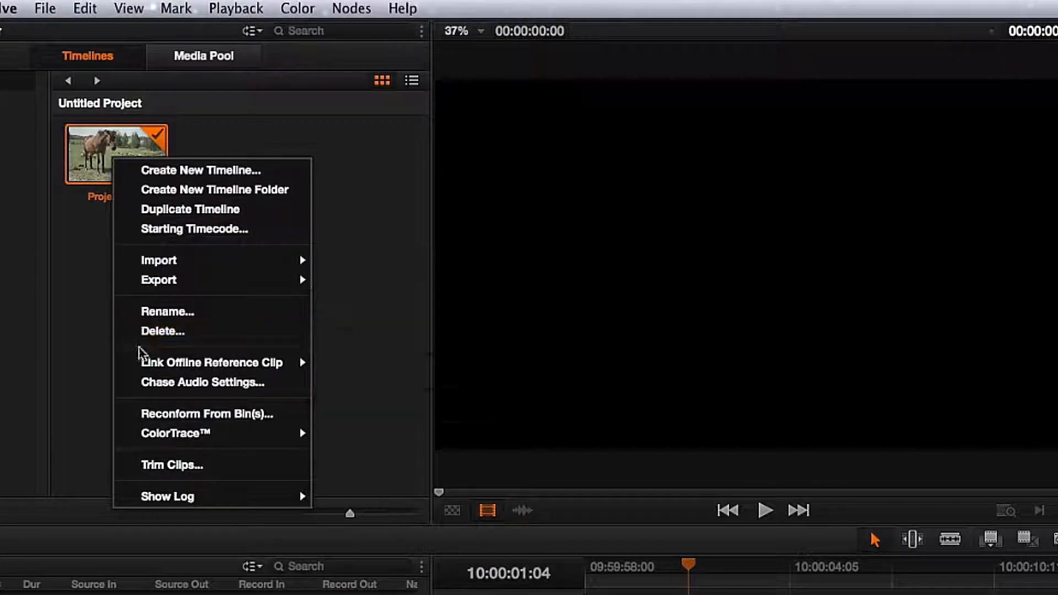
pyautogui.moveTo(182, 363)
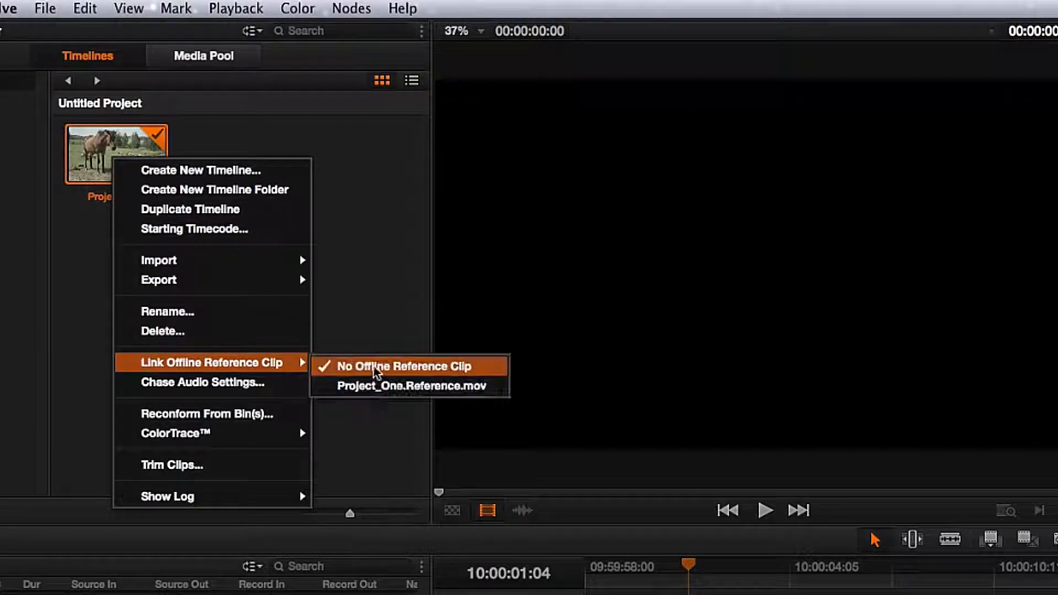
pyautogui.click(375, 385)
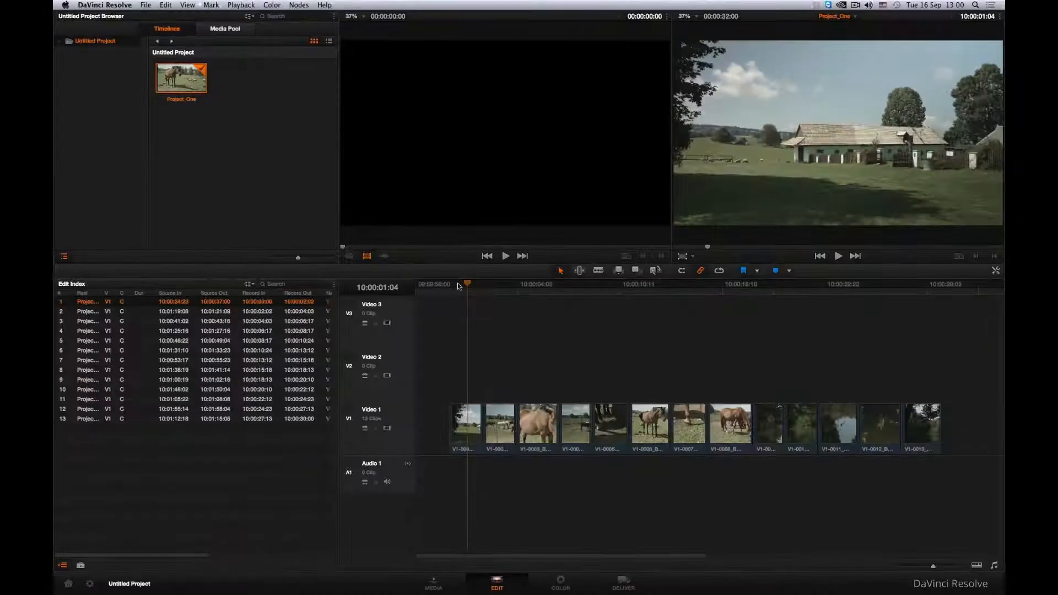
pyautogui.moveTo(467, 286); pyautogui.dragTo(902, 284)
pyautogui.moveTo(861, 312); pyautogui.dragTo(467, 315)
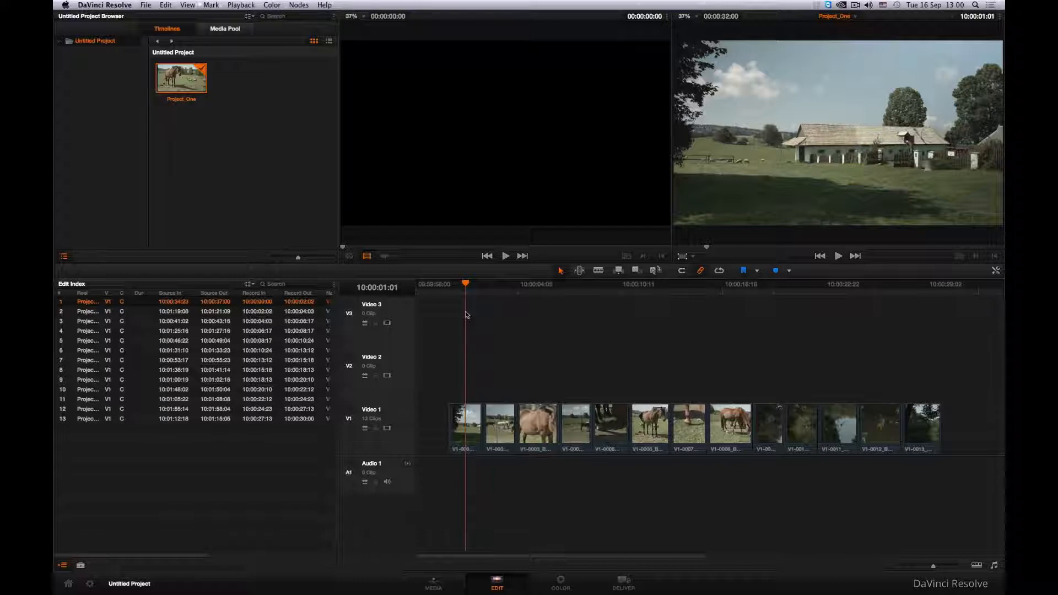
# Step: Show the offline reference movie beside the timeline, play both, and go to the horse close-up at 10:00:05:19
pyautogui.click(350, 257)
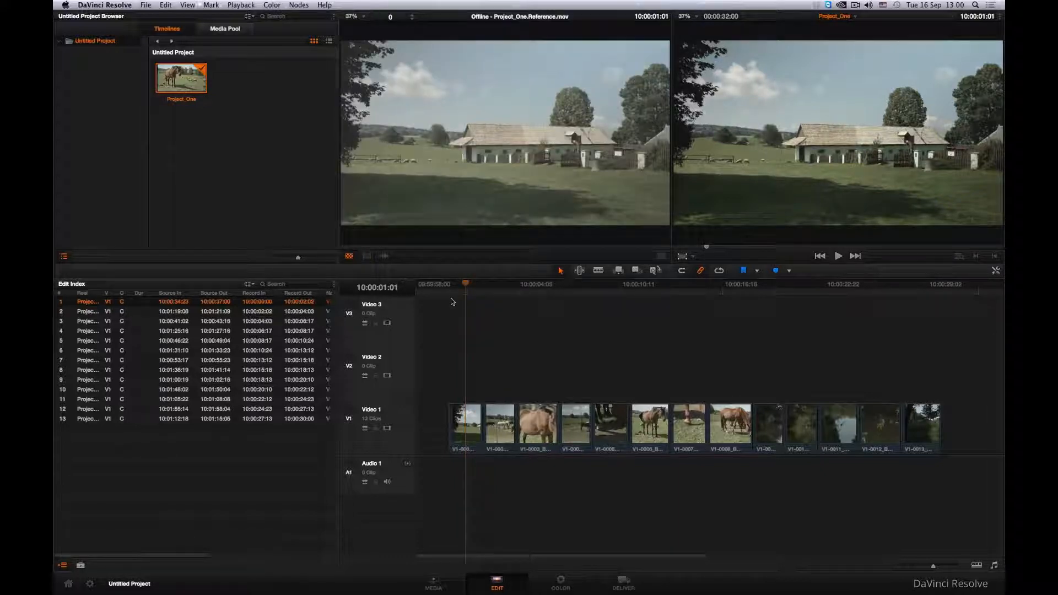
pyautogui.moveTo(468, 286)
pyautogui.mouseDown()
pyautogui.moveTo(812, 300)
pyautogui.moveTo(915, 292)
pyautogui.moveTo(466, 283)
pyautogui.mouseUp()
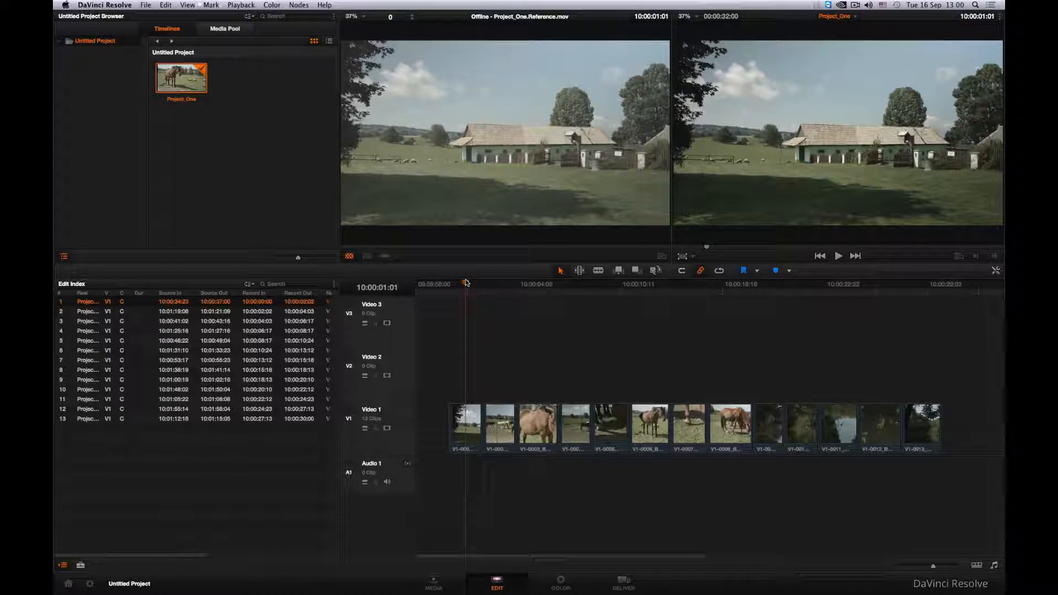
pyautogui.click(840, 257)
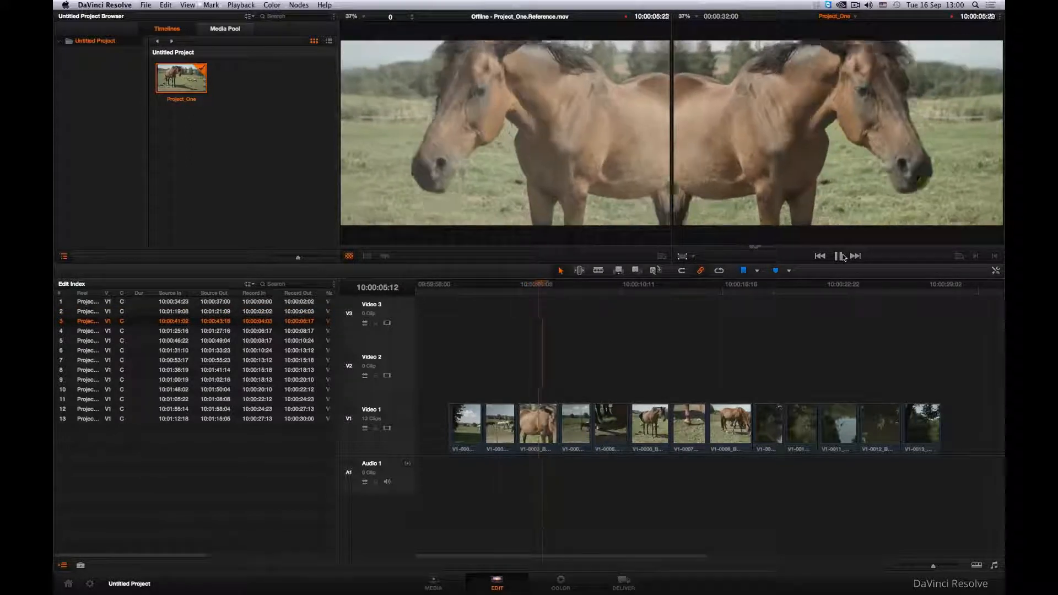
pyautogui.moveTo(569, 285); pyautogui.dragTo(543, 285)
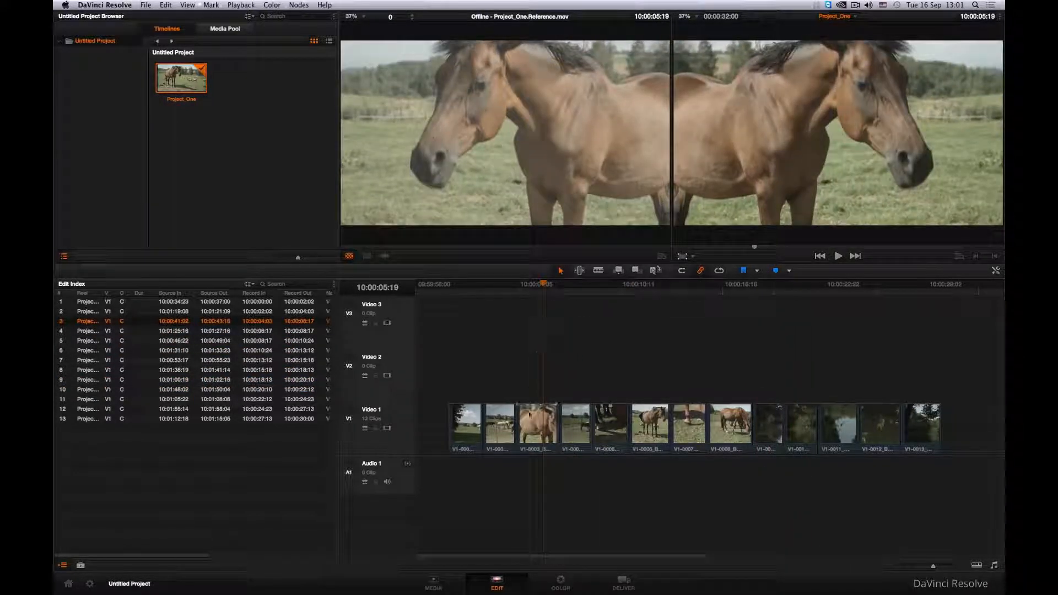
# Step: Turn on horizontal image flip in the clip attributes of V1-0003 from the media pool and check its frames against the reference
pyautogui.click(528, 422)
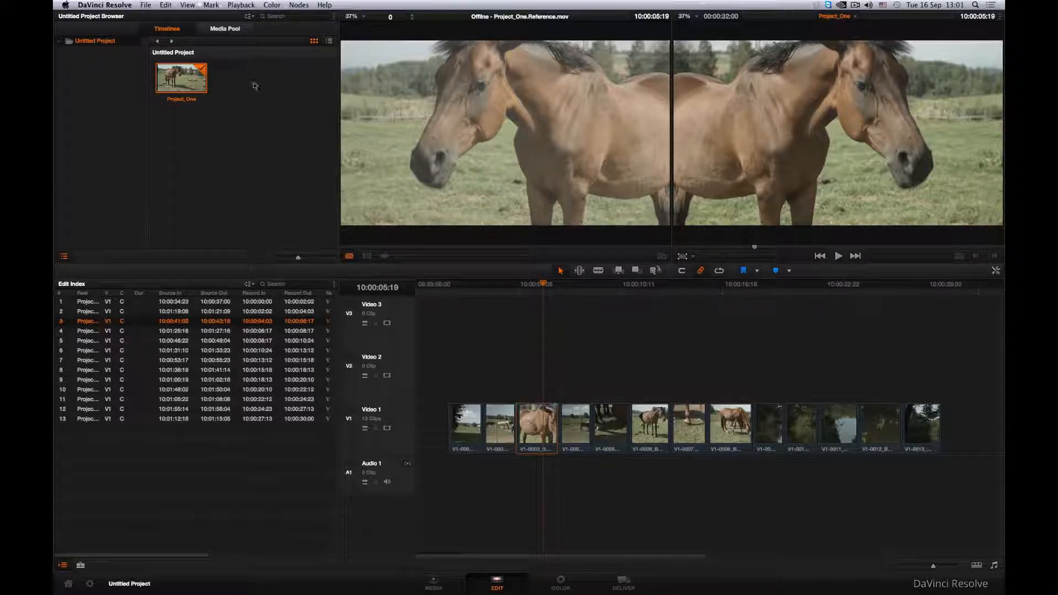
pyautogui.click(233, 30)
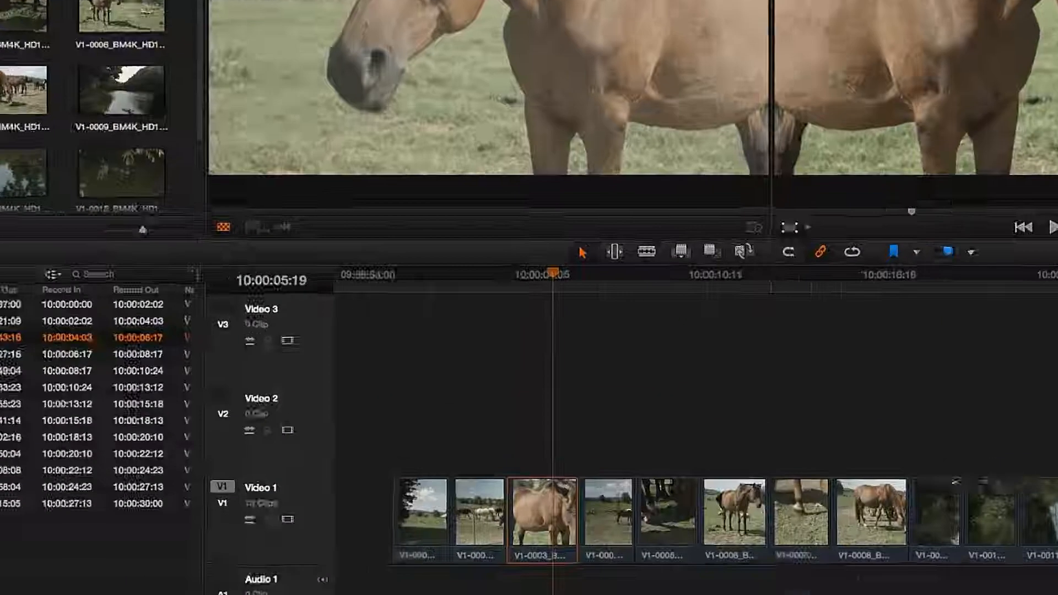
pyautogui.click(171, 200)
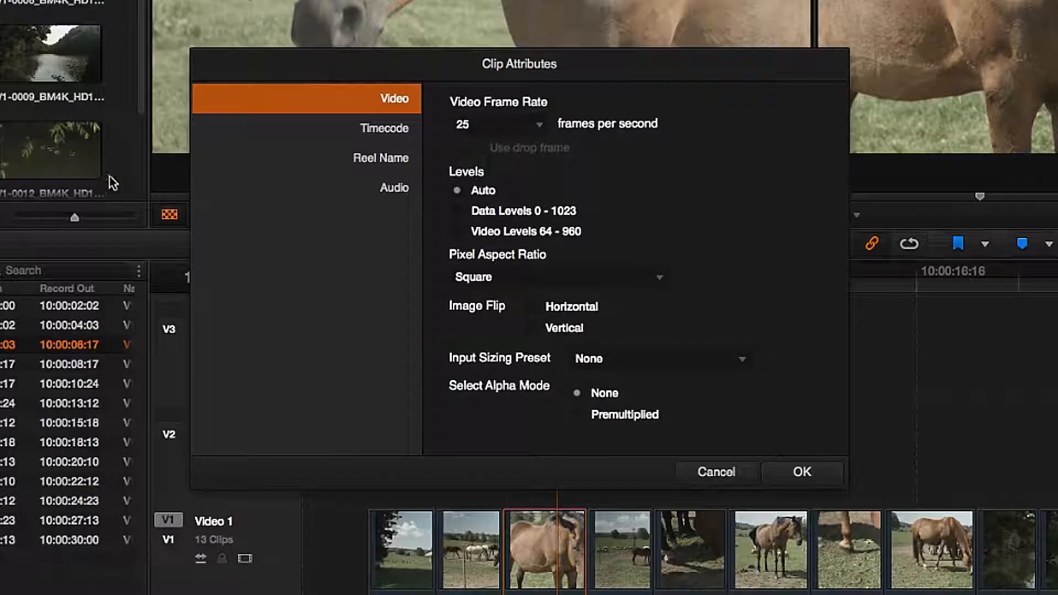
pyautogui.click(533, 304)
pyautogui.click(794, 474)
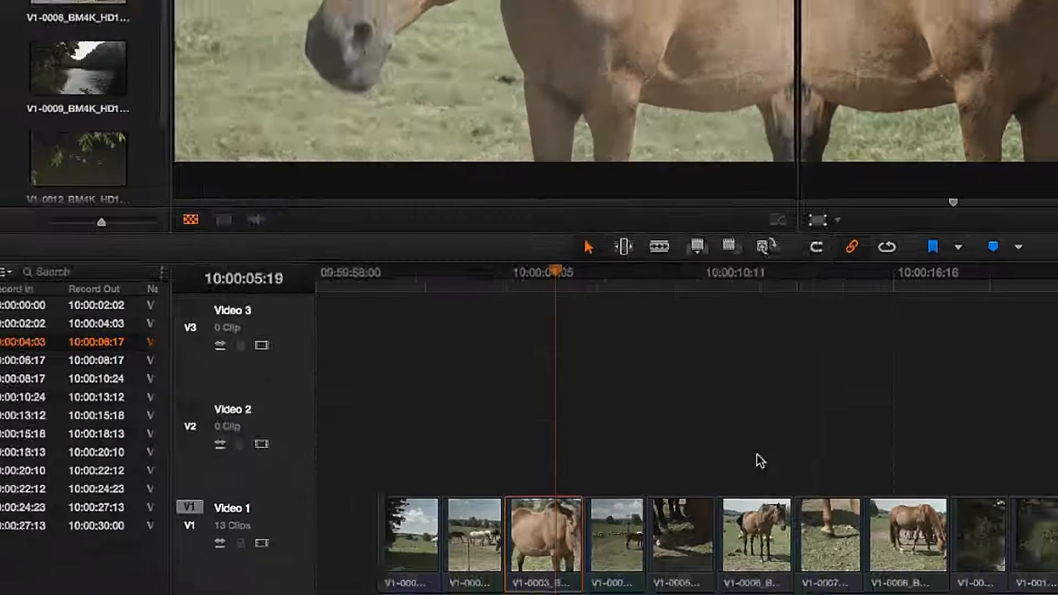
pyautogui.moveTo(558, 272); pyautogui.dragTo(537, 285)
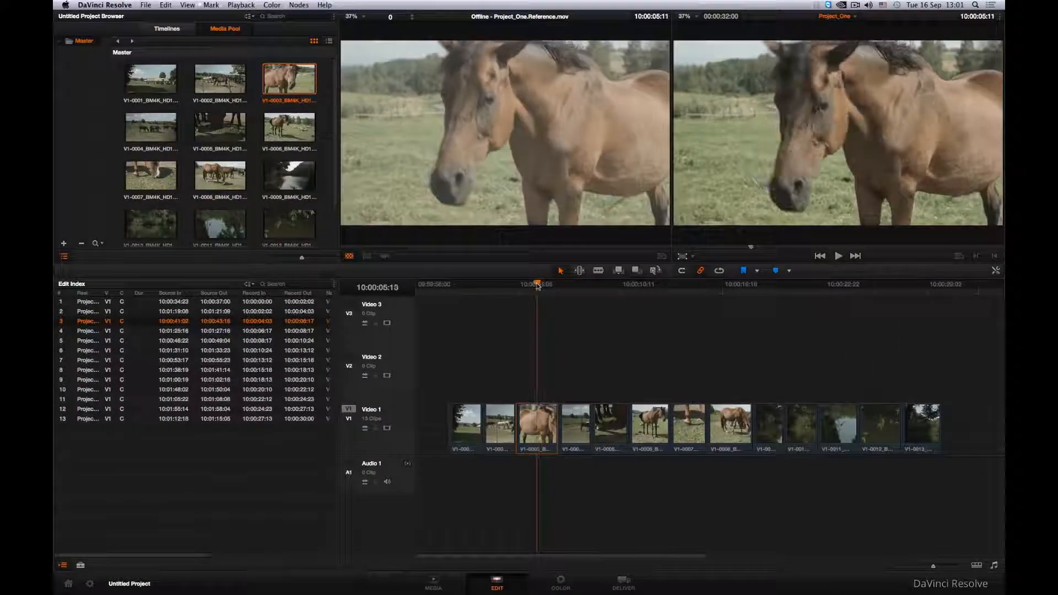
# Step: Undo the horizontal flip in the clip attributes and scrub the third clip again
pyautogui.click(165, 5)
pyautogui.click(165, 16)
pyautogui.moveTo(539, 282); pyautogui.dragTo(536, 282)
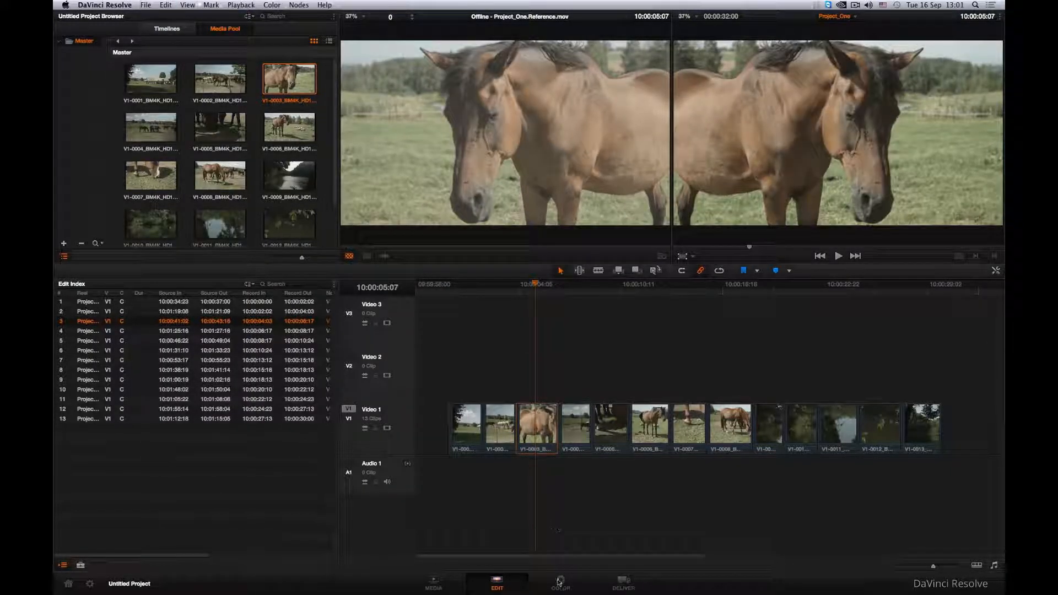
# Step: Flip the third clip horizontally in the Color page's Input Sizing and return to the Edit page
pyautogui.click(559, 582)
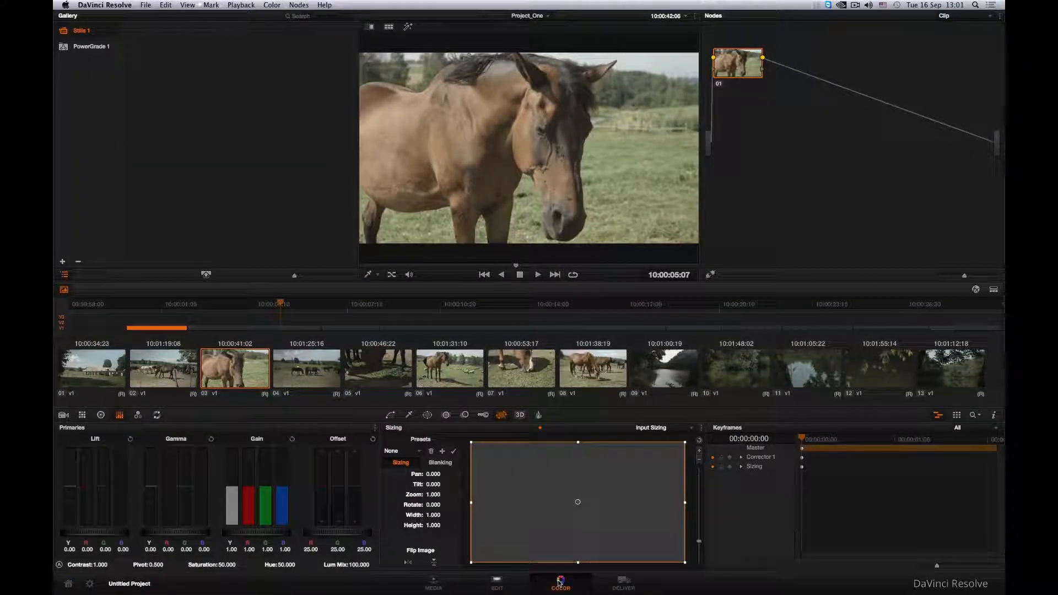
pyautogui.click(407, 563)
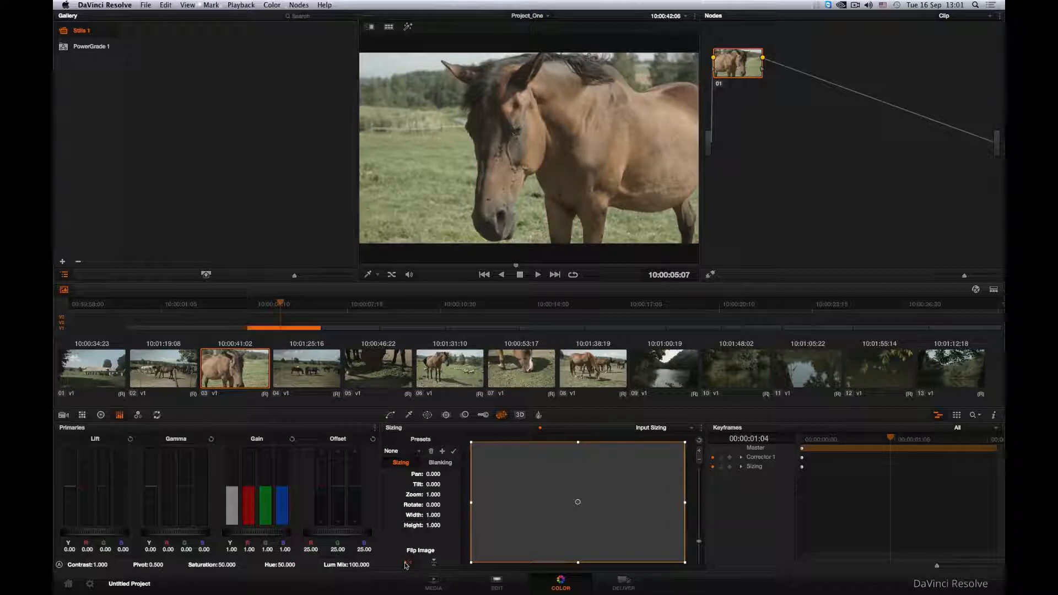
pyautogui.click(497, 582)
# Step: Play the edit beside the reference from about 10:00:01:09, and play the graded horse clip on the Color page
pyautogui.moveTo(534, 281); pyautogui.dragTo(471, 323)
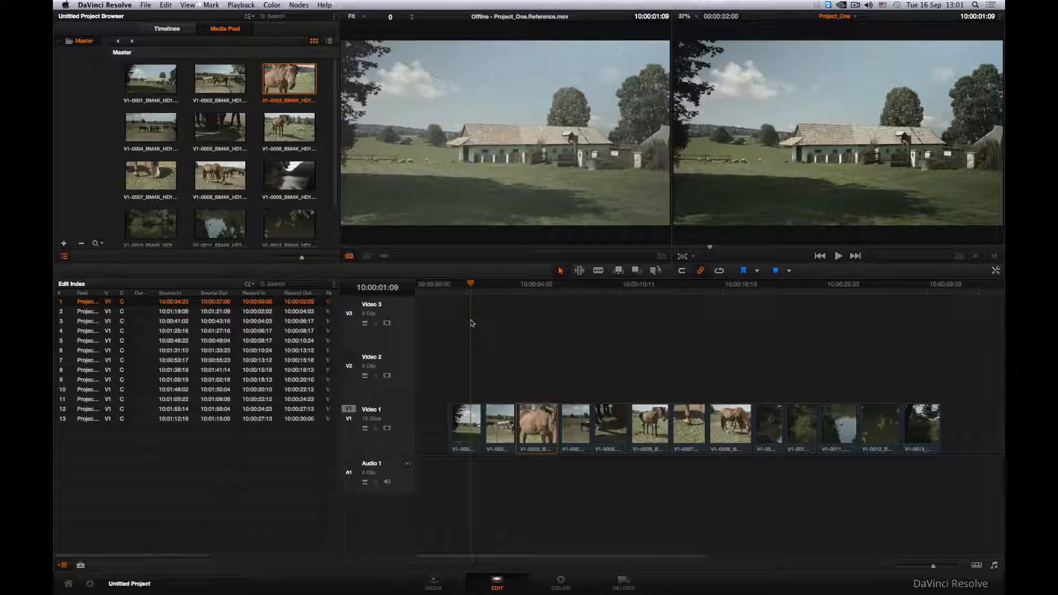
pyautogui.press('space')
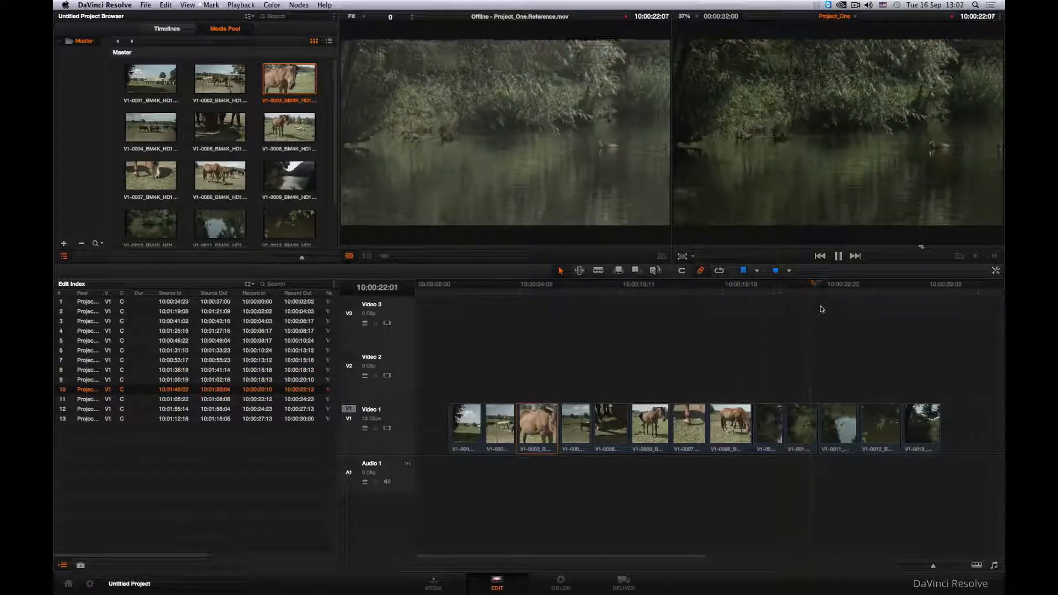
pyautogui.click(838, 257)
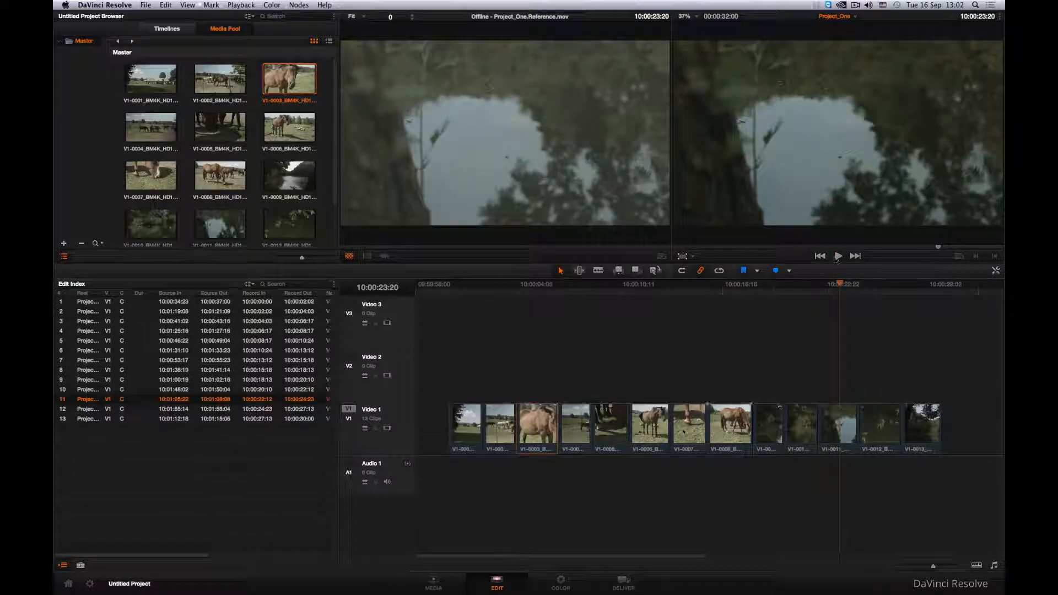
pyautogui.click(562, 580)
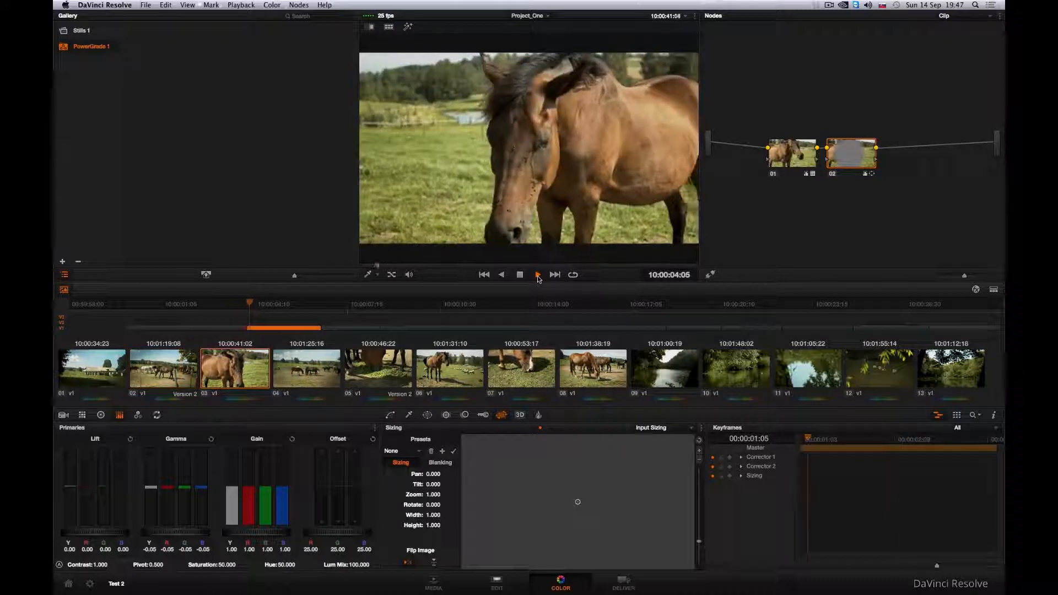
pyautogui.click(521, 276)
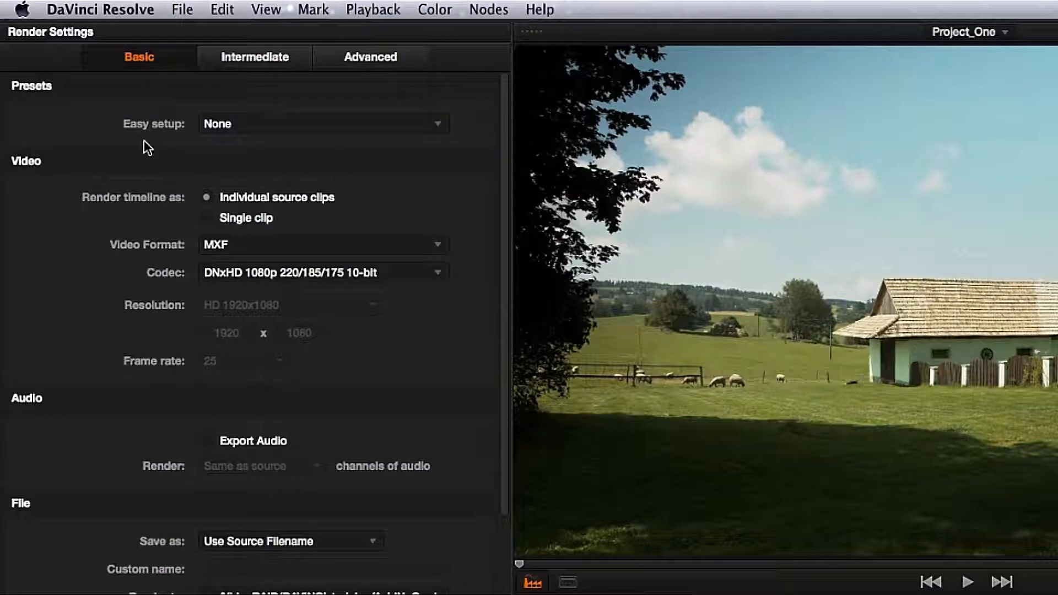
# Step: Apply the Avid AAF Round-Trip easy setup to the render settings and turn off audio export
pyautogui.click(436, 127)
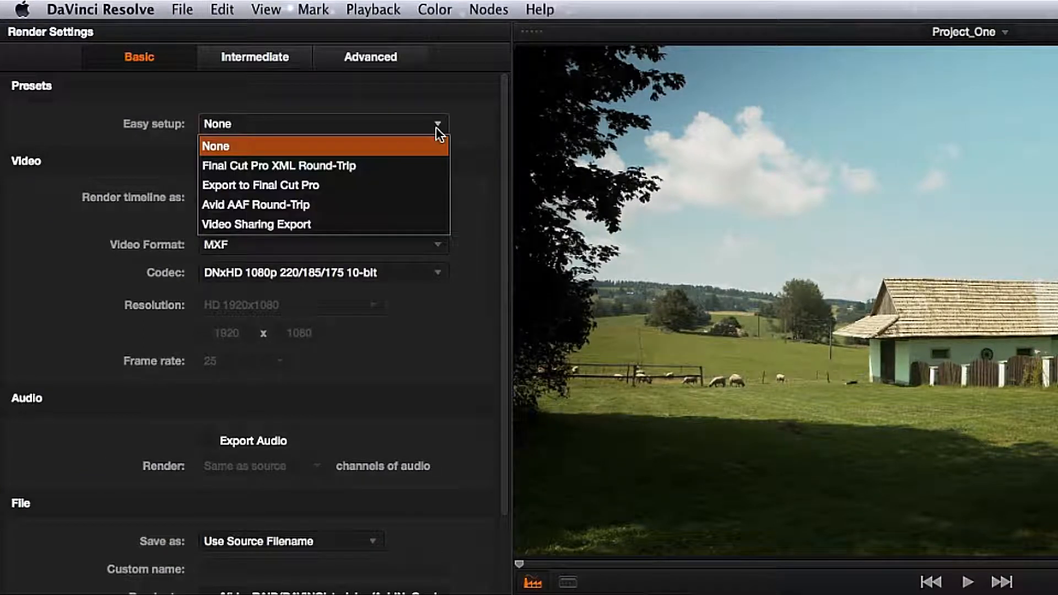
pyautogui.click(415, 204)
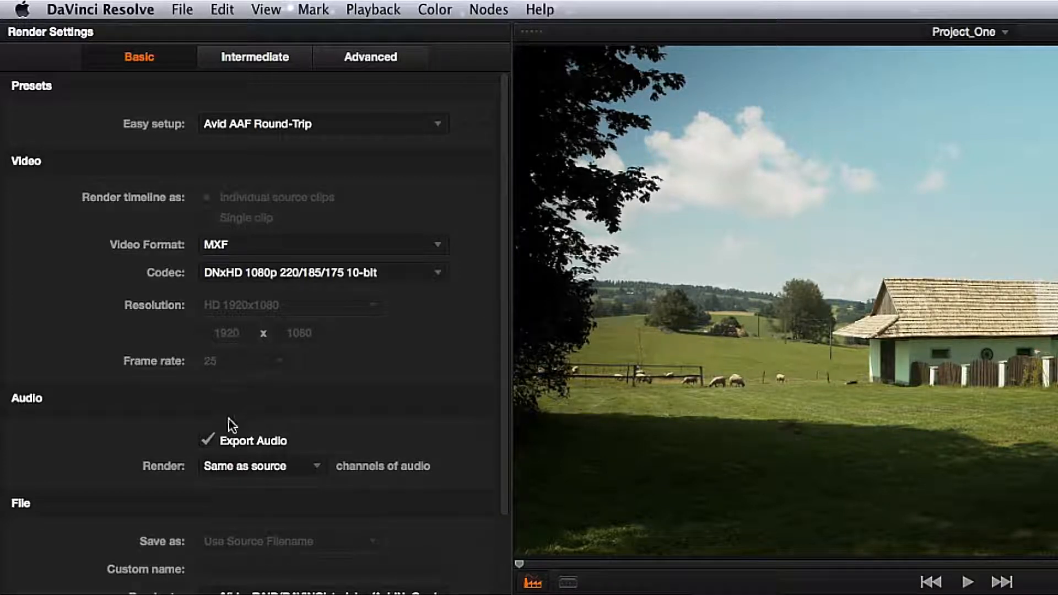
pyautogui.click(208, 439)
# Step: Create a folder named 210 inside Avid MediaFiles/MXF and set it as the render destination
pyautogui.scroll(-3, 306, 192)
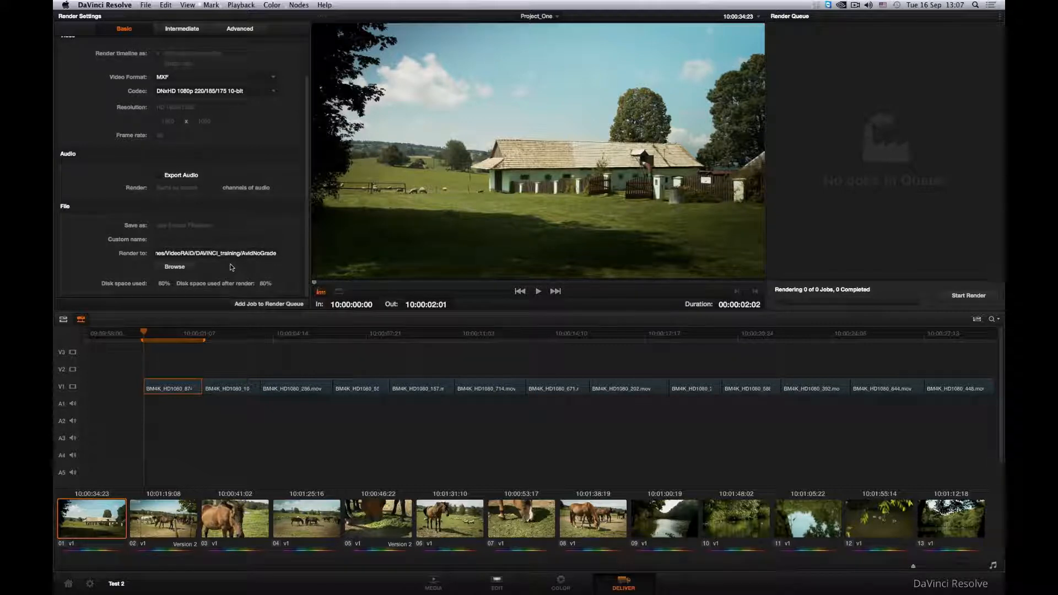
pyautogui.click(183, 267)
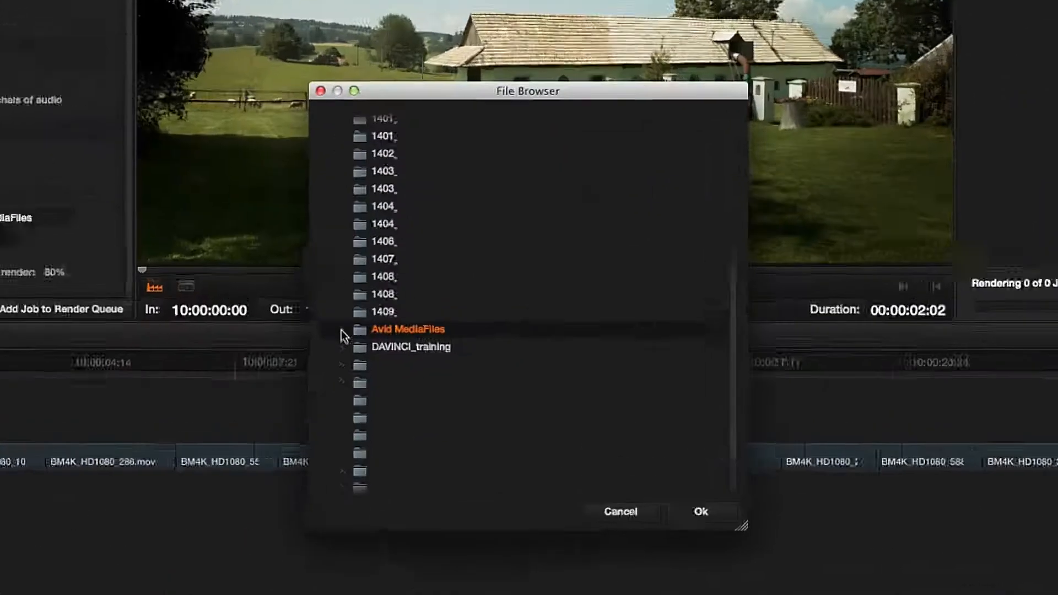
pyautogui.click(341, 329)
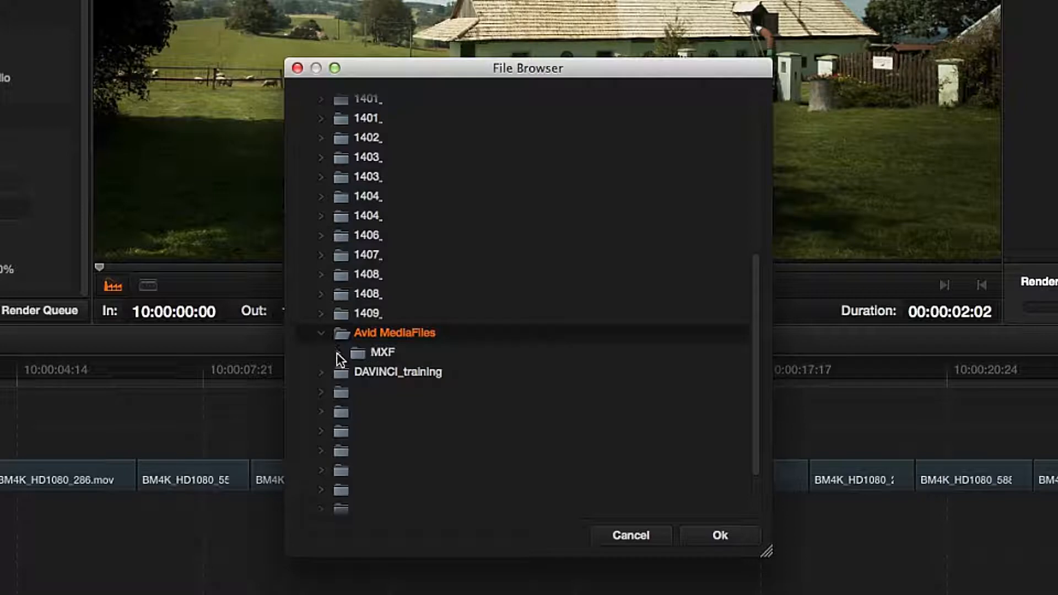
pyautogui.click(338, 353)
pyautogui.click(375, 354)
pyautogui.rightClick(389, 357)
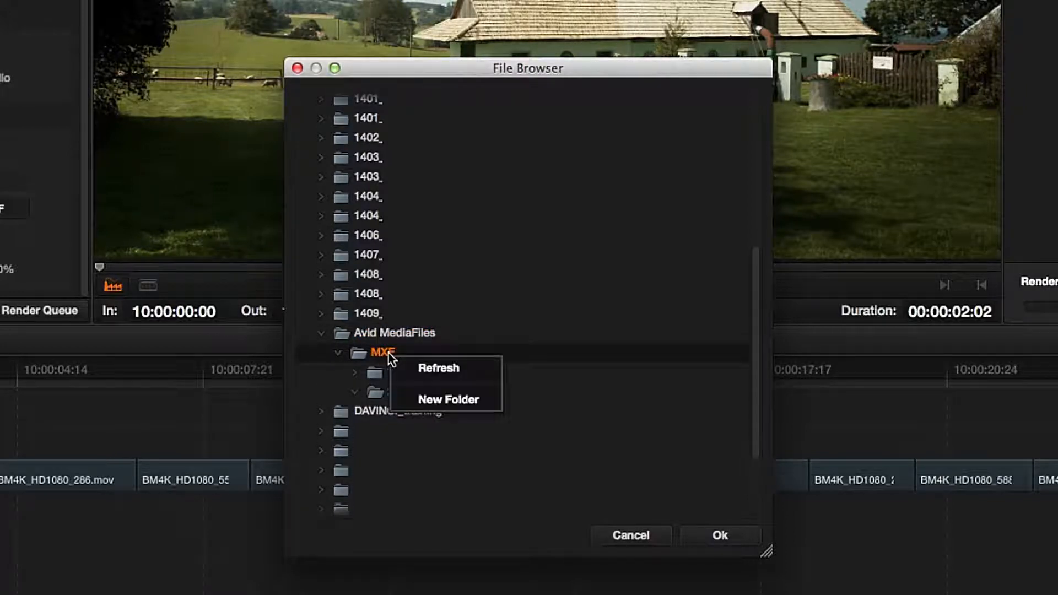
pyautogui.click(406, 398)
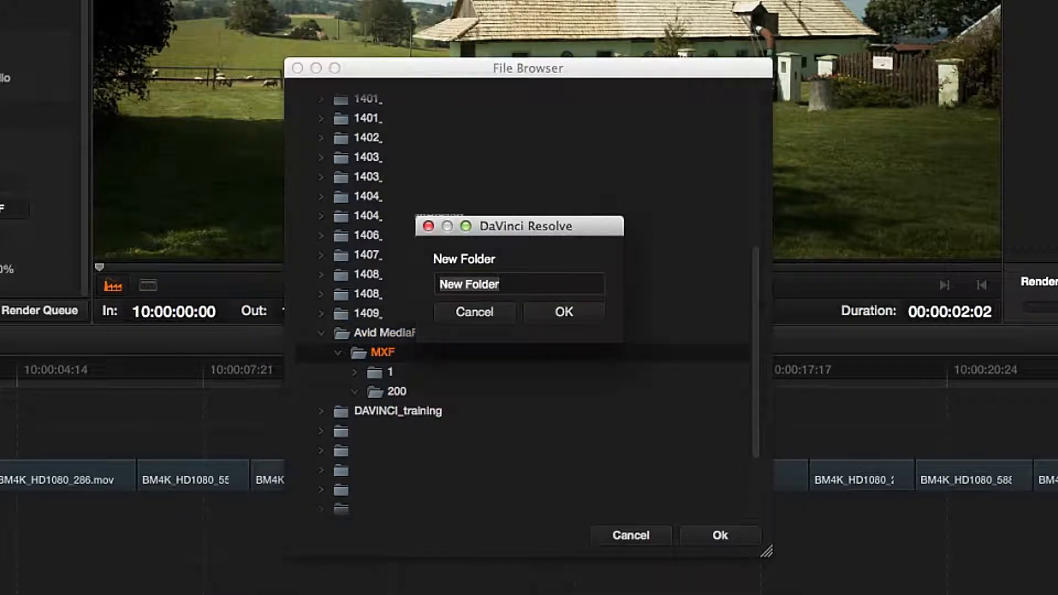
pyautogui.write('210')
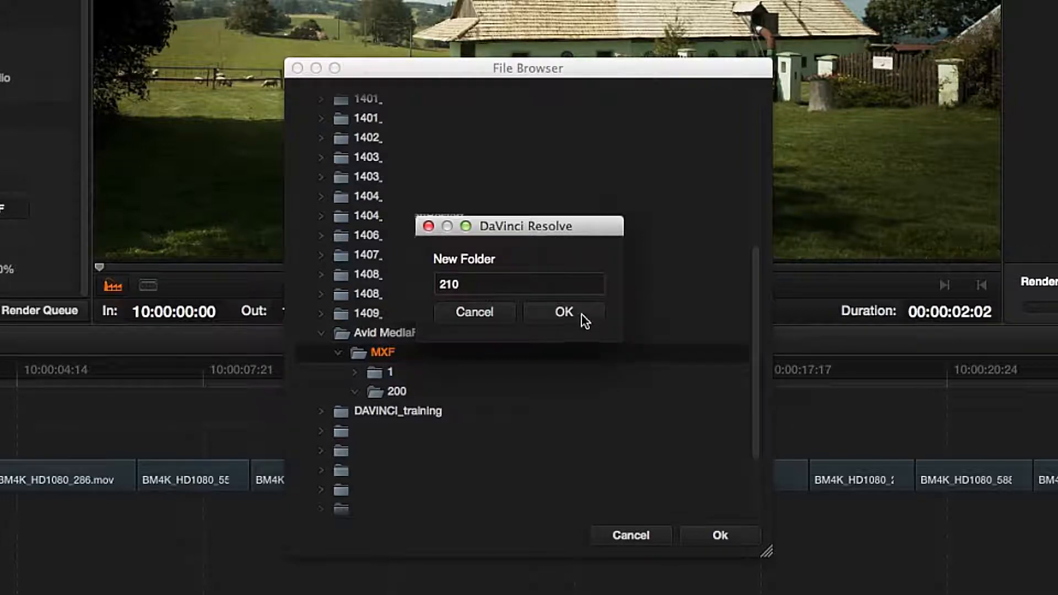
pyautogui.click(564, 312)
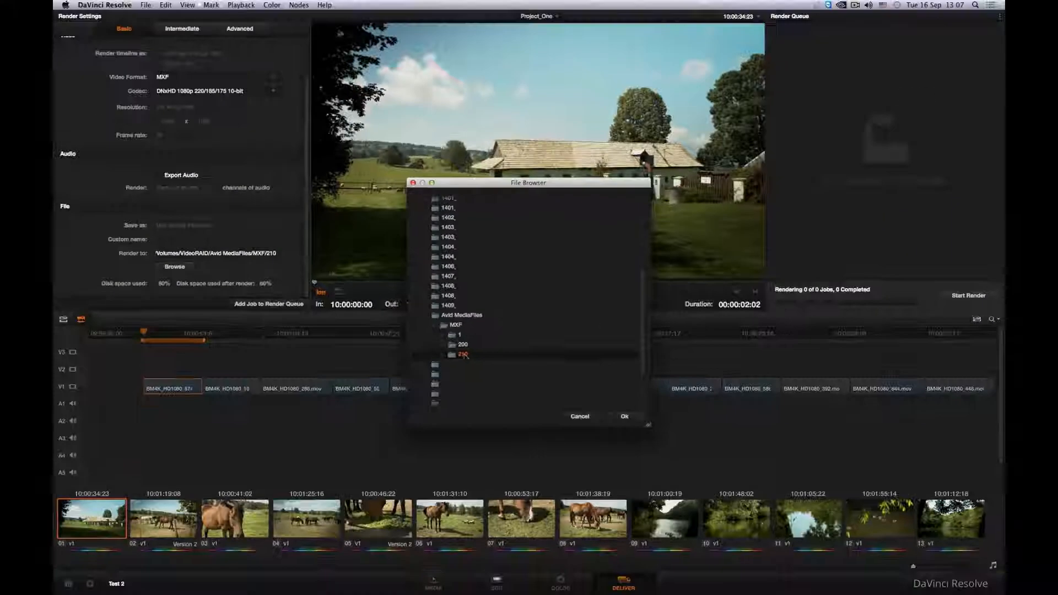
pyautogui.click(624, 417)
# Step: Set the render range to the whole timeline, add the job to the render queue and start the render
pyautogui.rightClick(182, 344)
pyautogui.click(208, 368)
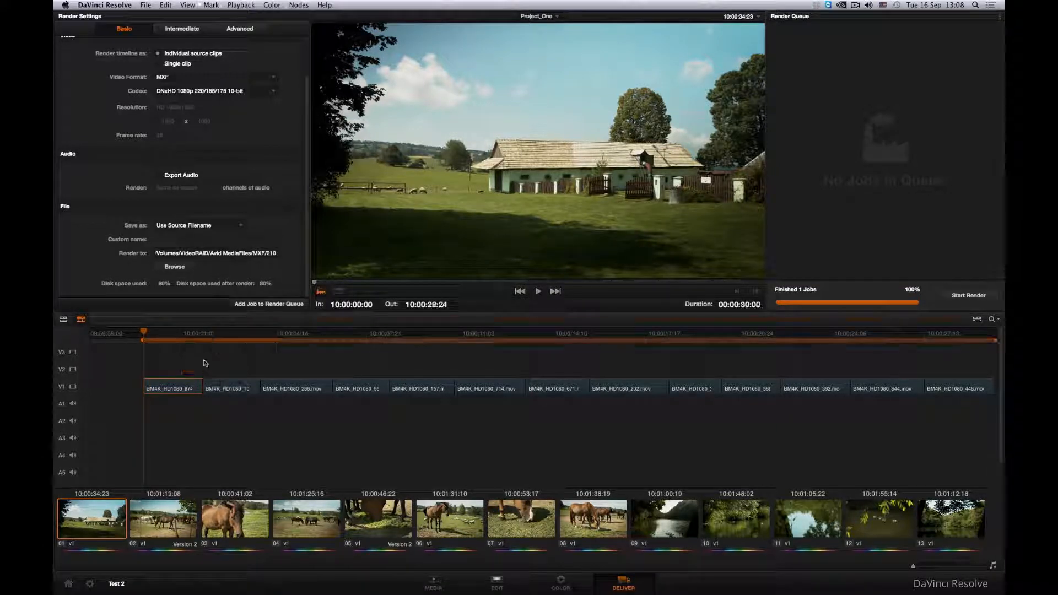
pyautogui.click(260, 304)
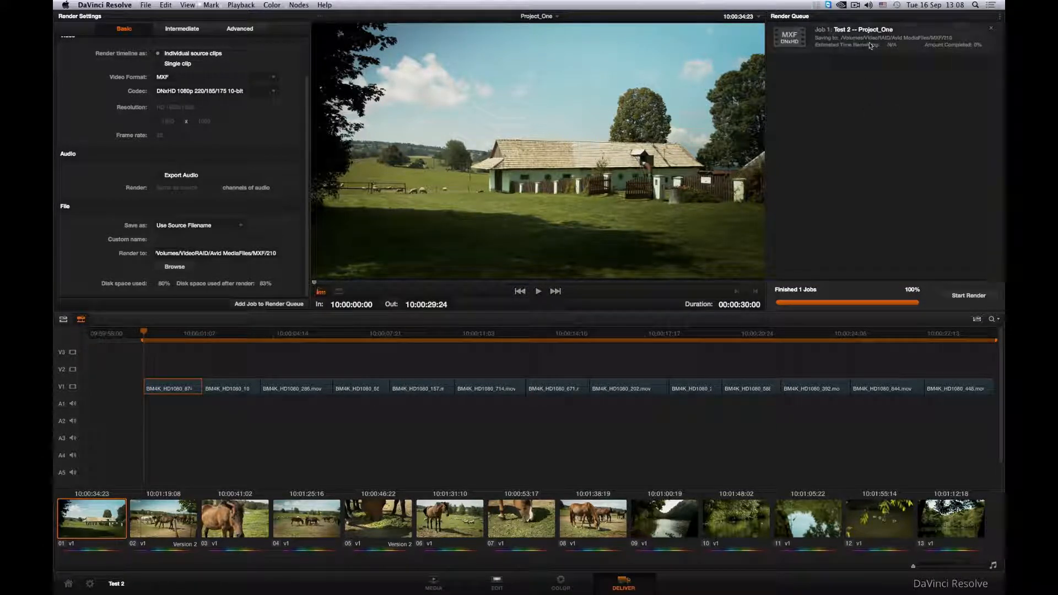
pyautogui.click(969, 297)
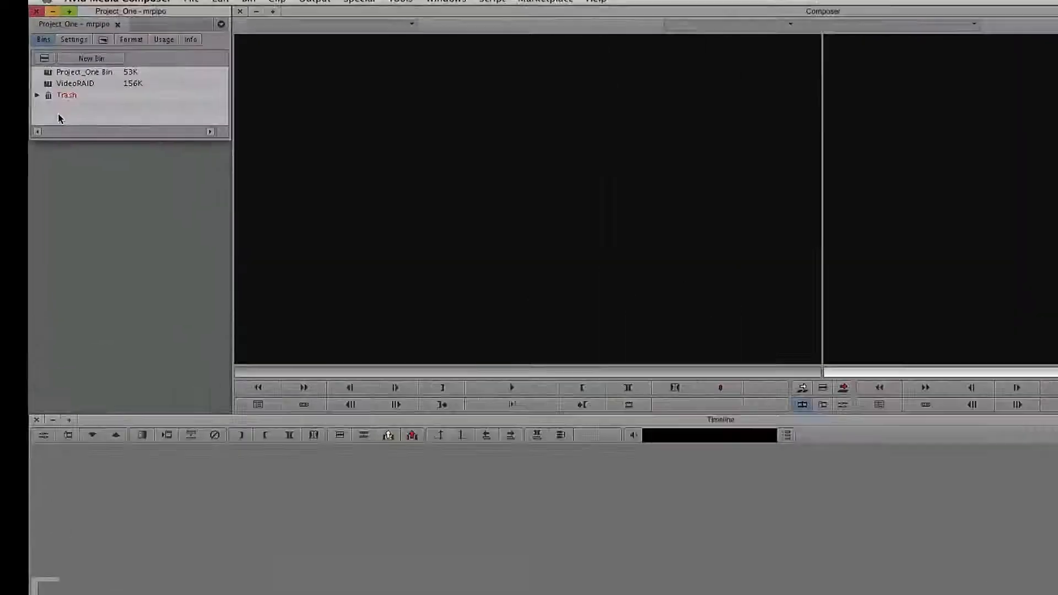
# Step: Switch to Avid Media Composer and create a new bin named Project_One_Grading
pyautogui.rightClick(44, 154)
pyautogui.click(71, 181)
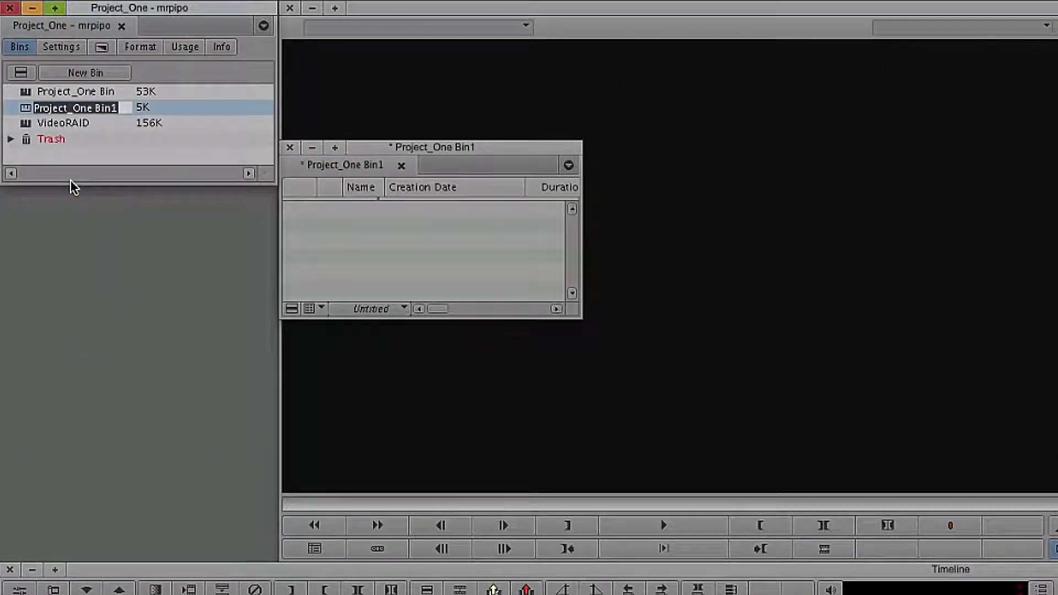
pyautogui.click(122, 103)
pyautogui.press('BackSpace')
pyautogui.press('BackSpace')
pyautogui.write('_Grading')
pyautogui.press('Return')
# Step: Place the Project_One_Grading bin beneath the project window, make it taller, and move the Composer window down to uncover the file browser
pyautogui.moveTo(364, 148); pyautogui.dragTo(82, 193)
pyautogui.moveTo(292, 356); pyautogui.dragTo(267, 547)
pyautogui.click(456, 21)
pyautogui.moveTo(456, 8); pyautogui.dragTo(449, 594)
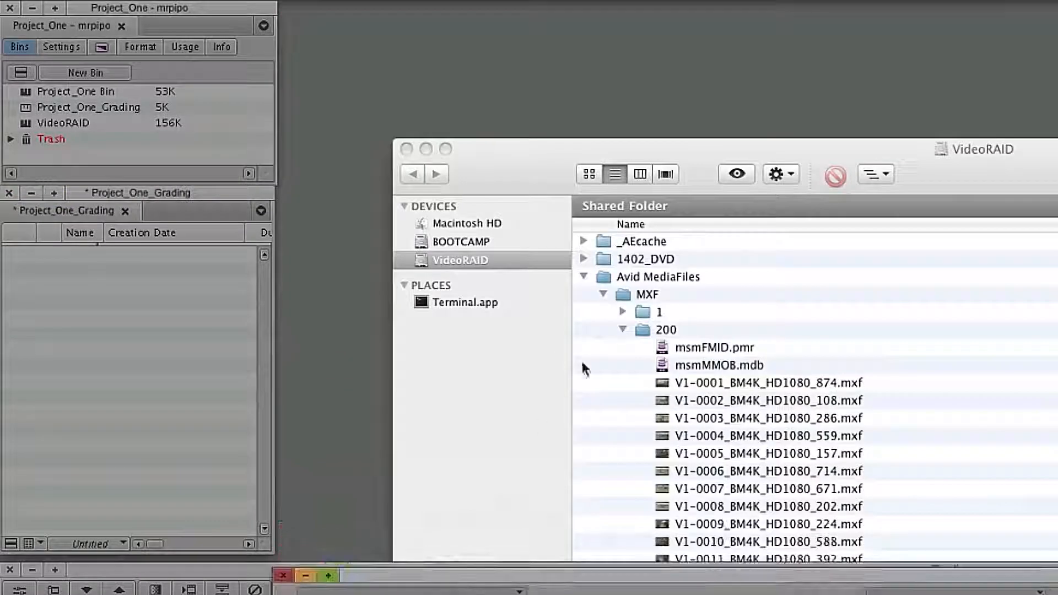
# Step: Bring the media clips into the Project_One_Grading bin using msmMMOB.mdb from MXF folder 210, and move the Composer window back up
pyautogui.click(622, 329)
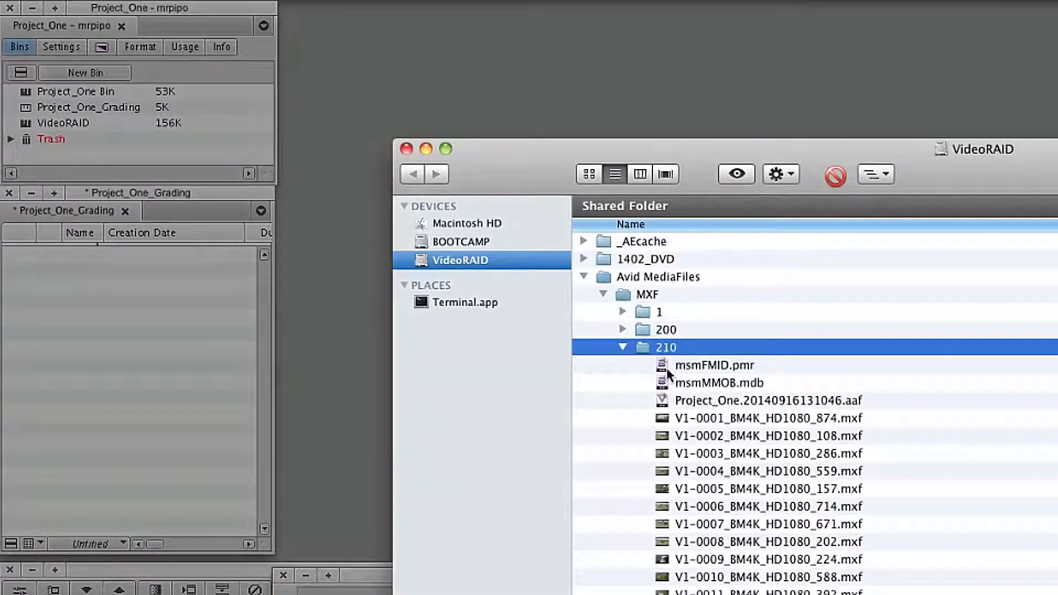
pyautogui.moveTo(666, 382); pyautogui.dragTo(200, 365)
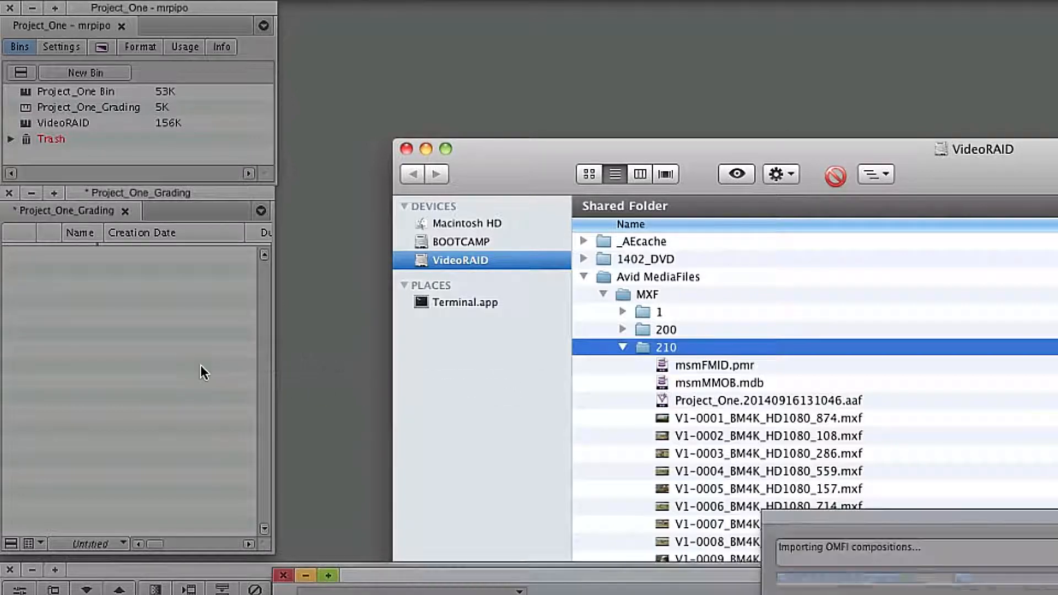
pyautogui.moveTo(354, 577); pyautogui.dragTo(362, 11)
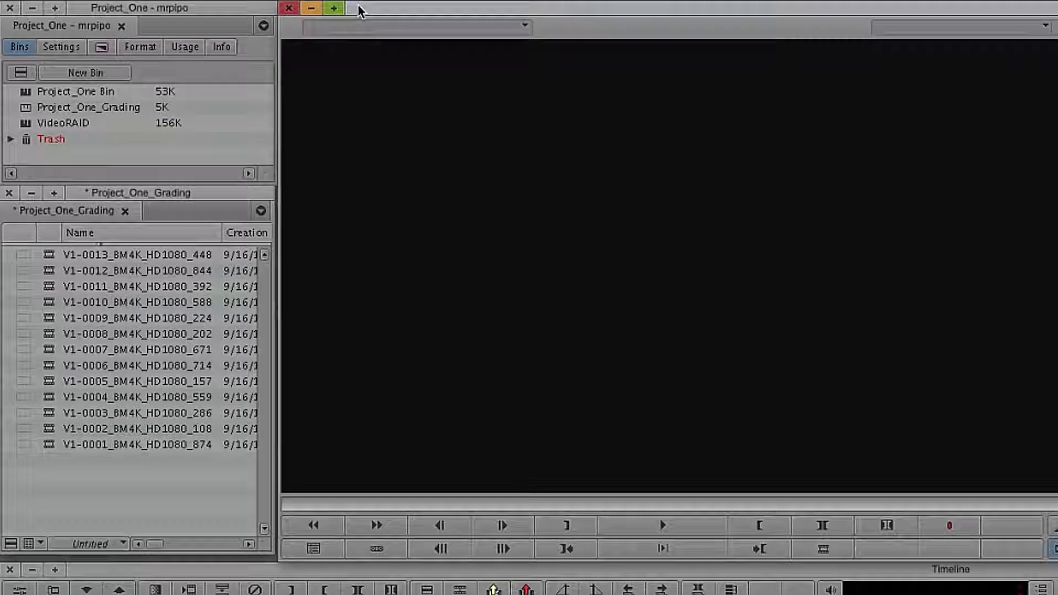
# Step: Import the Project_One AAF file from MXF folder 210 into the Project_One_Grading bin
pyautogui.rightClick(101, 368)
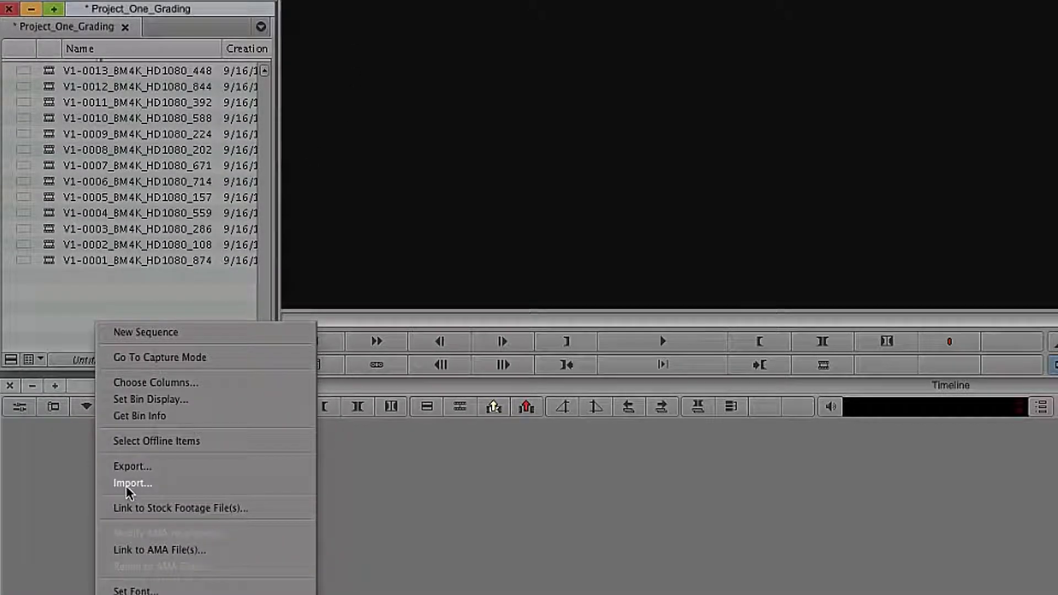
pyautogui.click(113, 538)
pyautogui.click(551, 124)
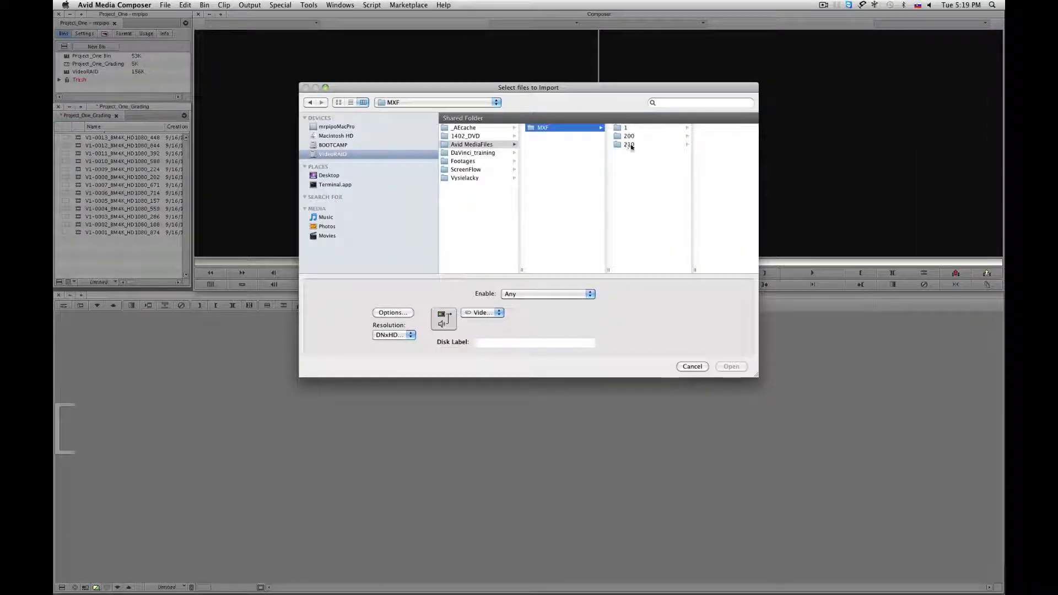
pyautogui.click(665, 145)
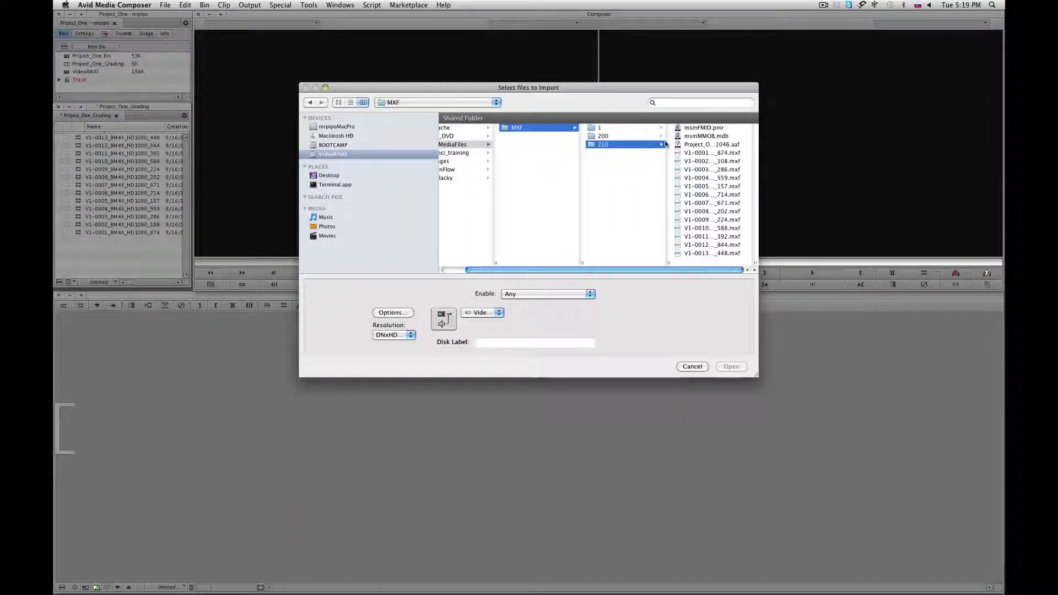
pyautogui.click(708, 145)
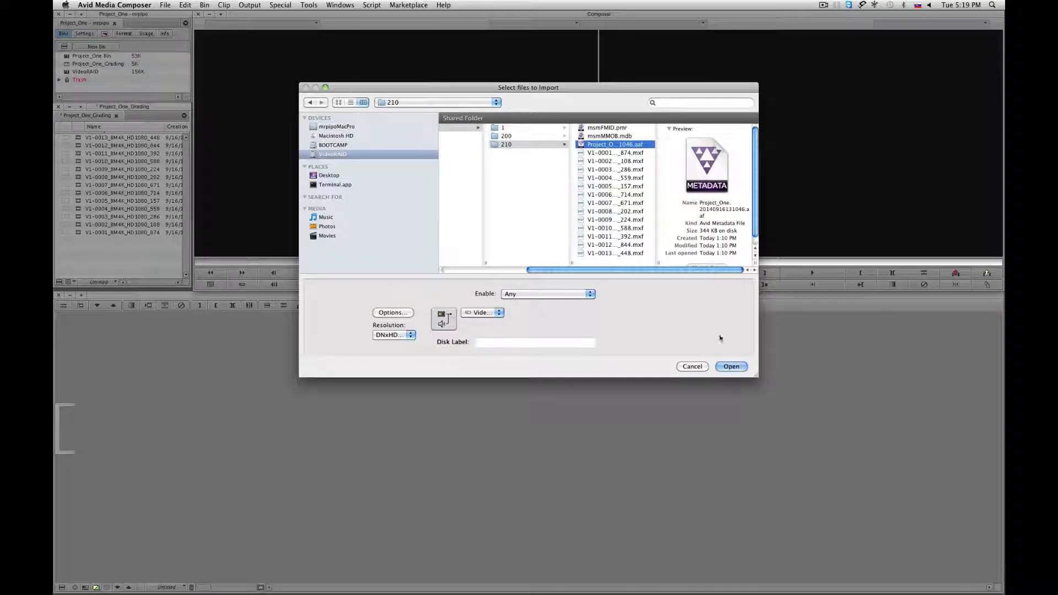
pyautogui.click(732, 367)
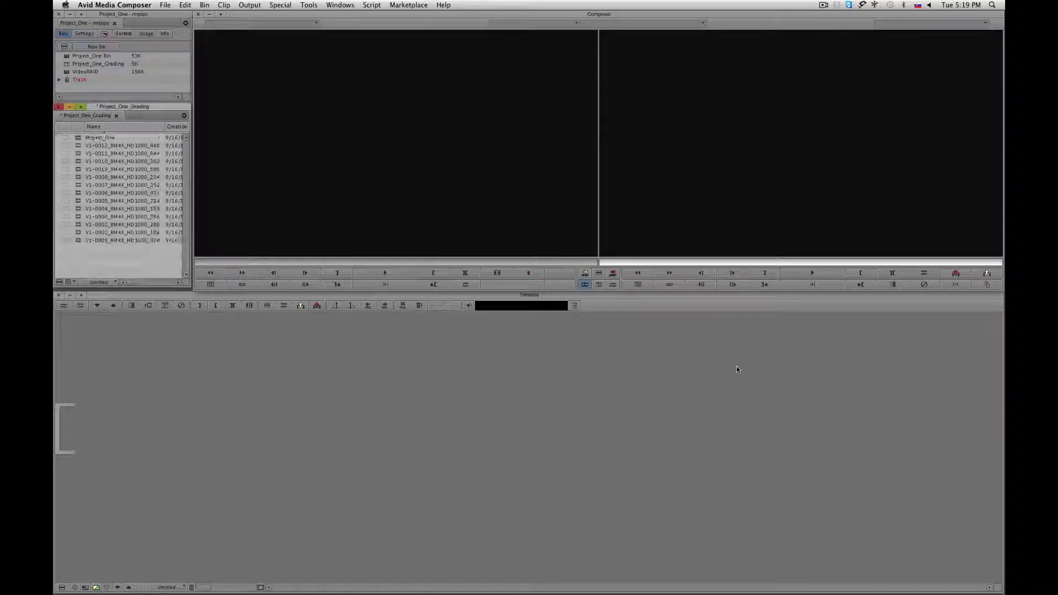
# Step: Load the imported Project_One sequence into the timeline and scrub through its opening clips to check the graded picture
pyautogui.doubleClick(78, 139)
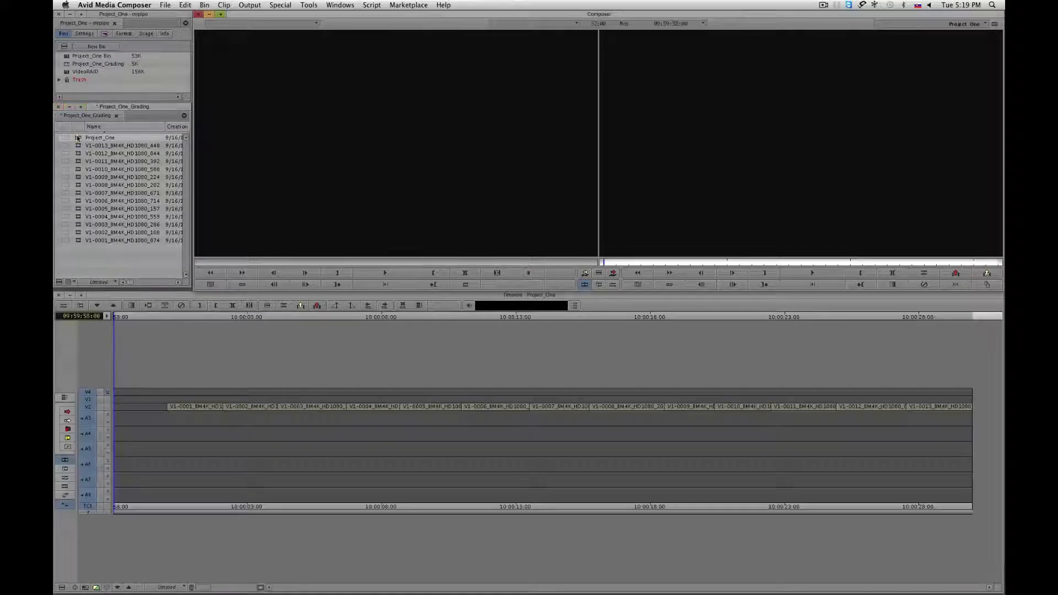
pyautogui.moveTo(180, 319); pyautogui.dragTo(224, 324)
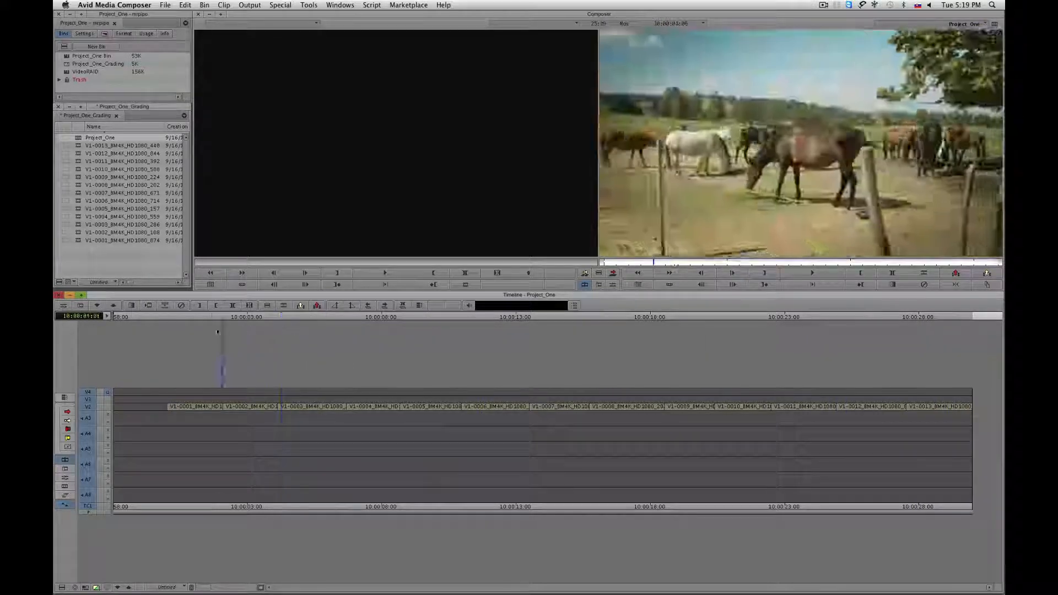